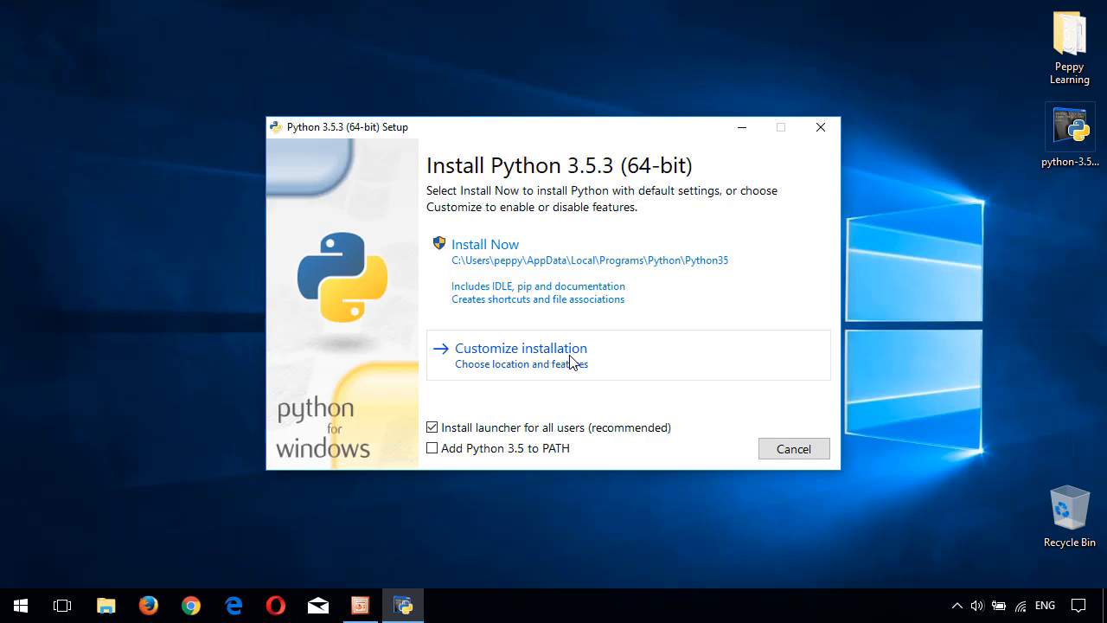
Customize the Python 3.5.3 installation, keeping the default features and setting the install location to C:\Softwares\Python\Python35.
left_click(570, 363)
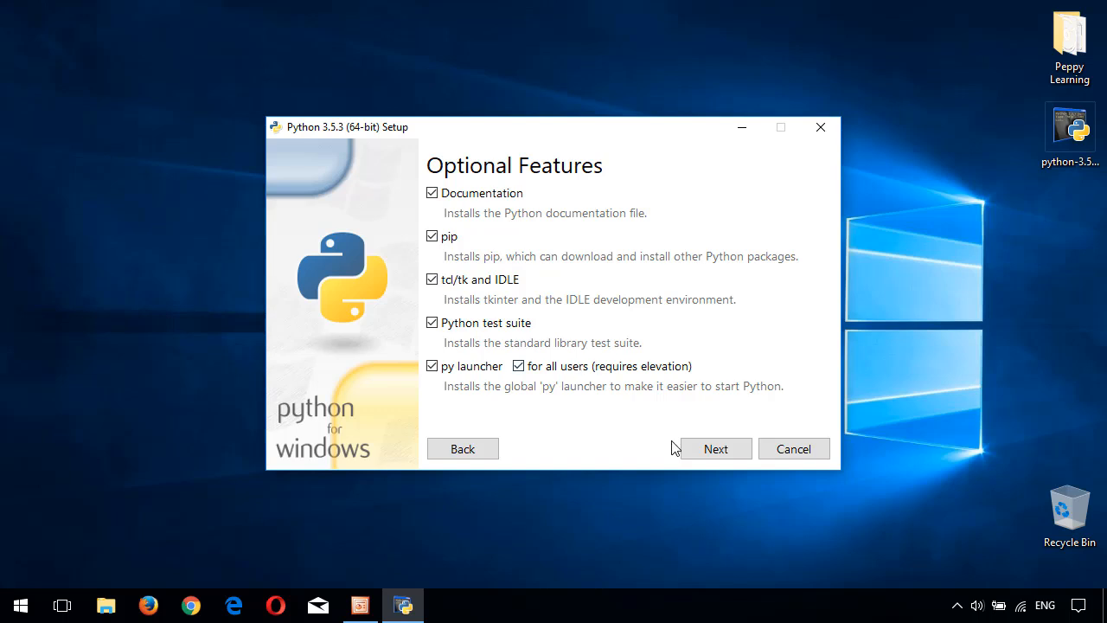
left_click(700, 447)
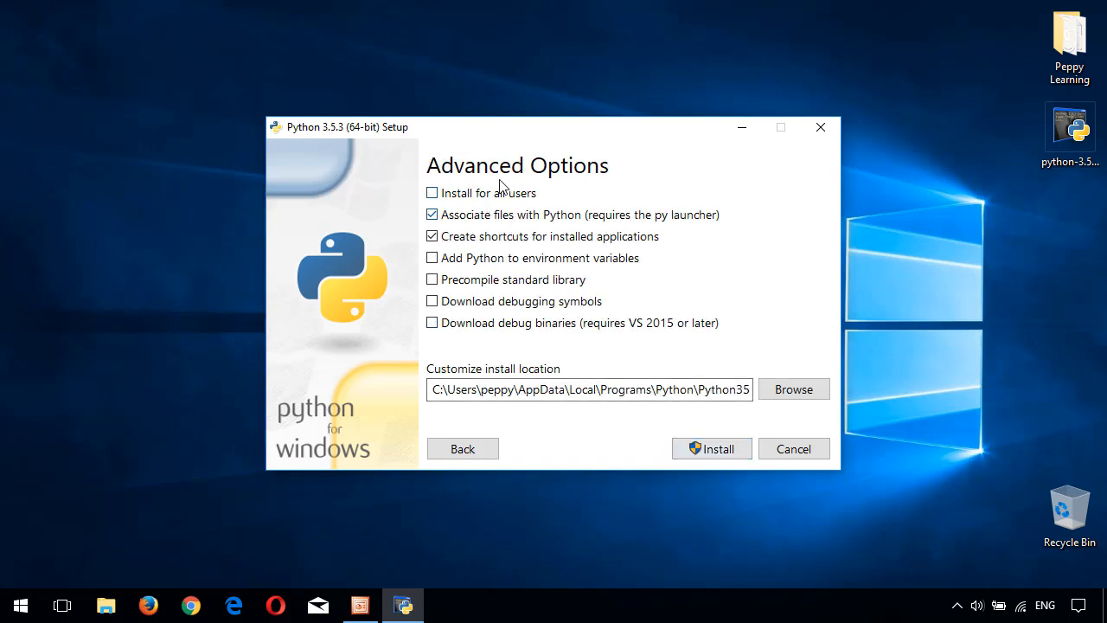
left_click_drag(446, 390, 651, 397)
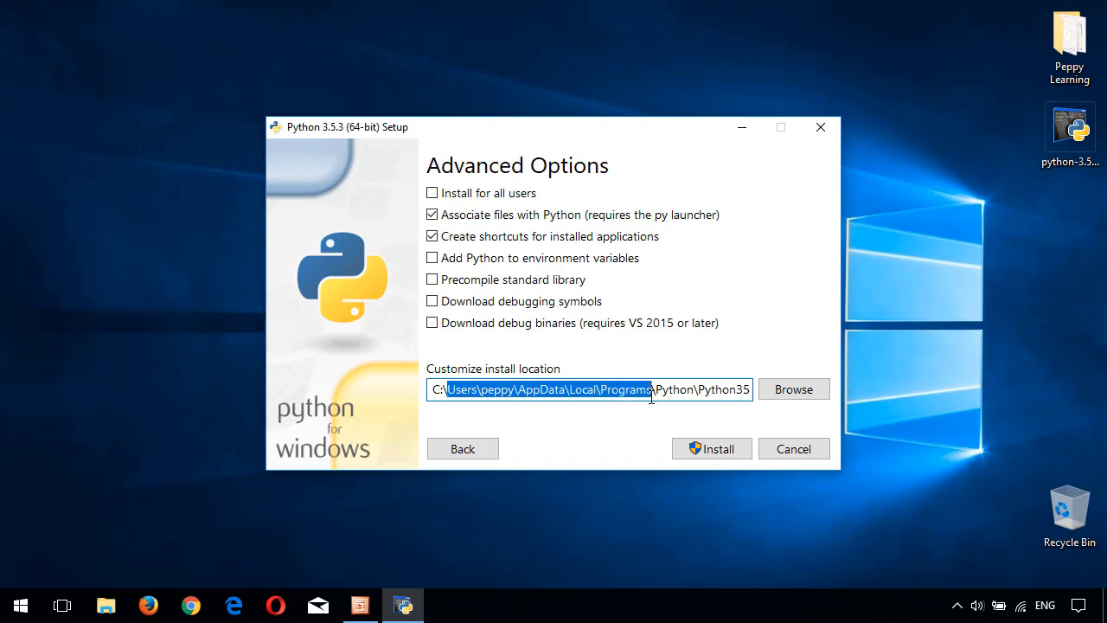
type("Softwar")
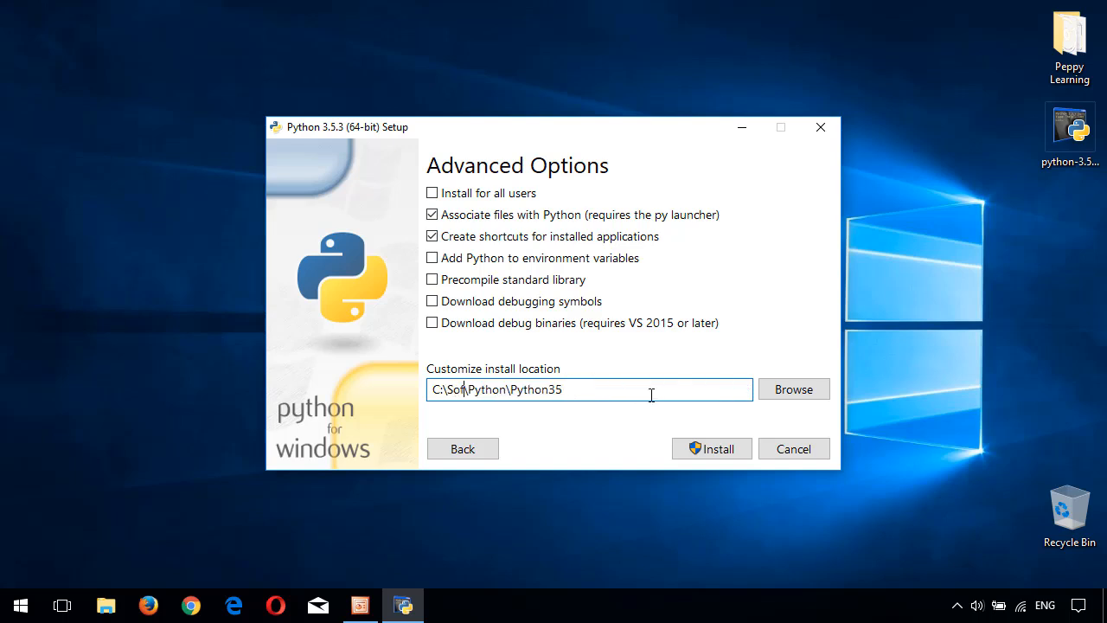
type("es")
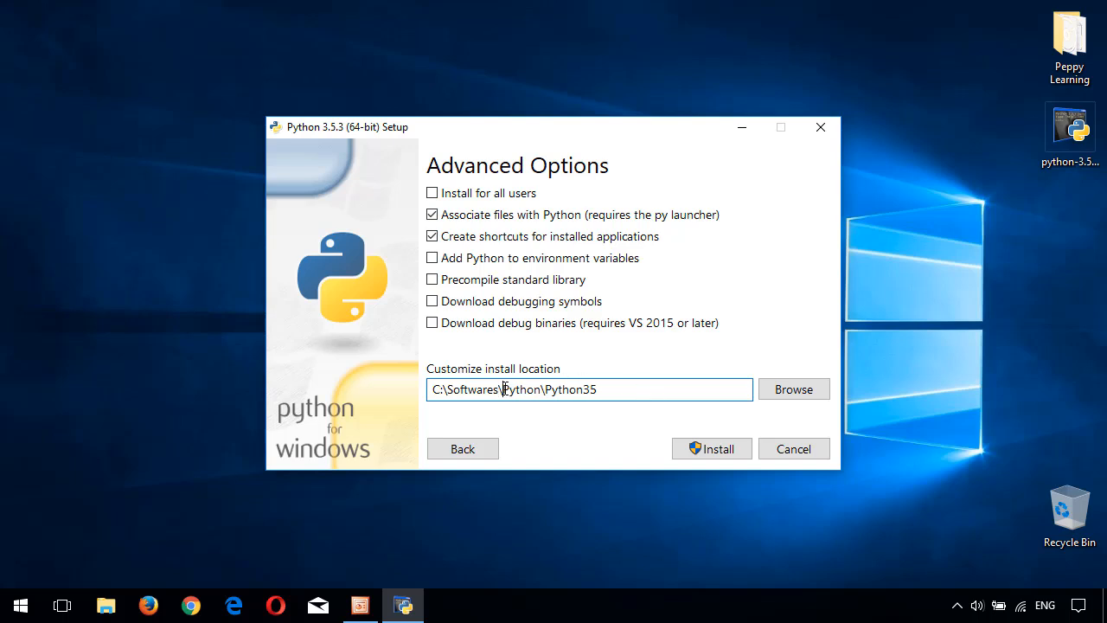
Install Python with the customized location and close the setup once it finishes.
left_click_drag(503, 389, 542, 391)
left_click(710, 450)
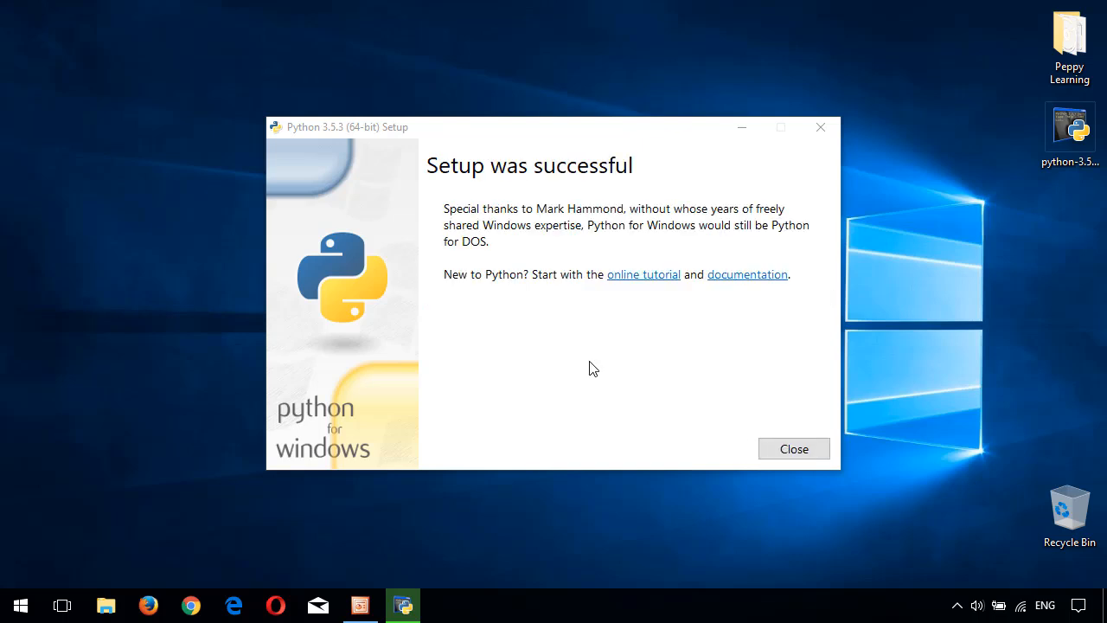
left_click(782, 446)
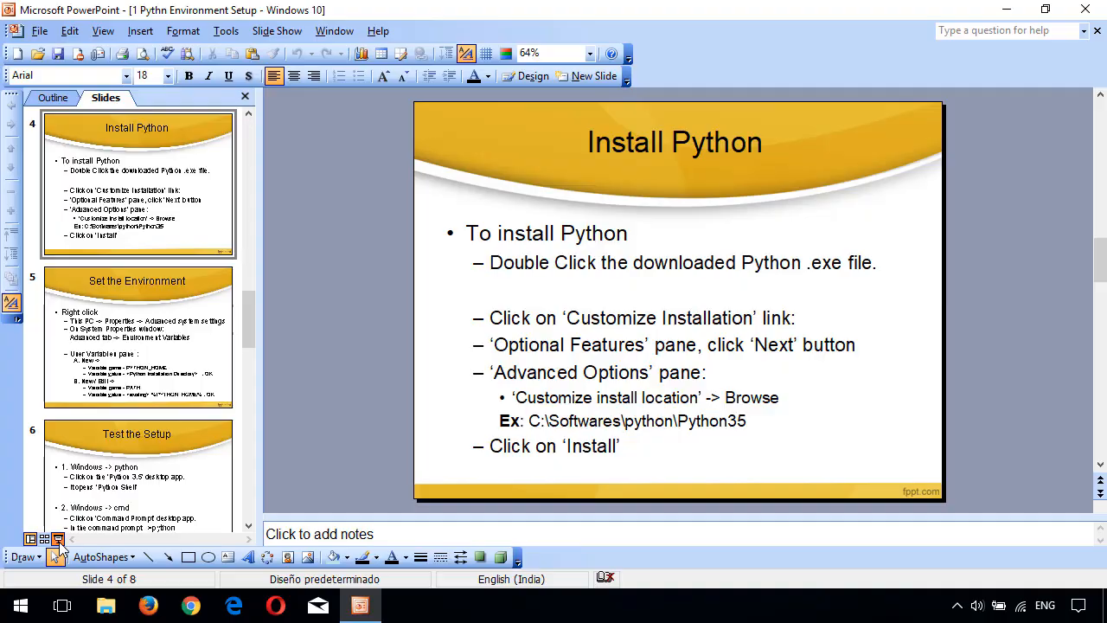
Switch to PowerPoint, review the Install Python and Set the Environment slides as a slide show, and exit it.
key("shift+F5")
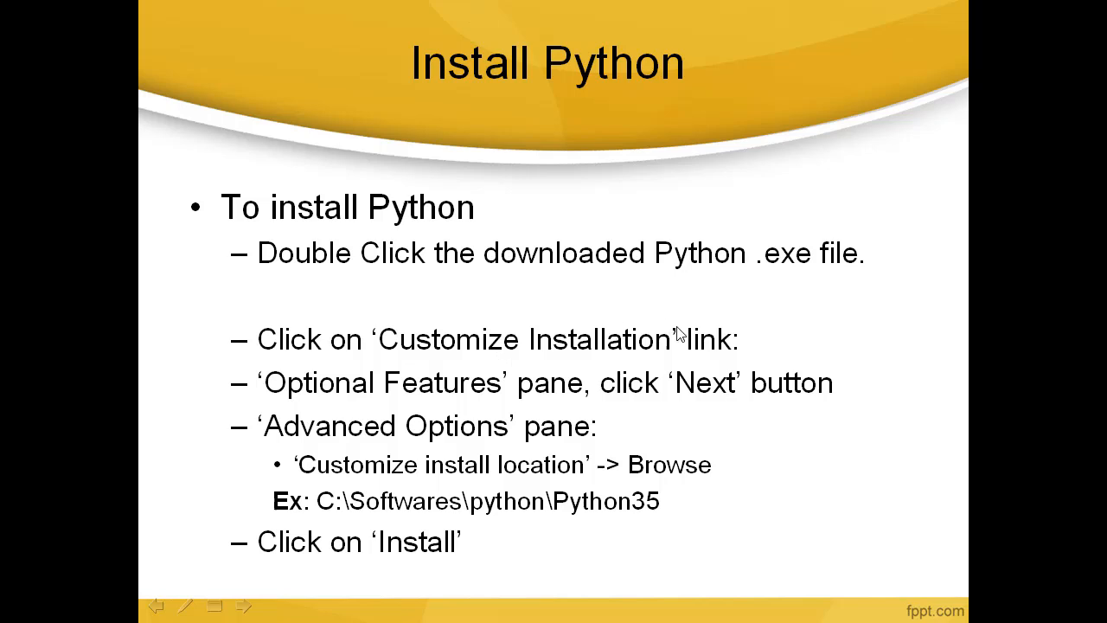
left_click(921, 352)
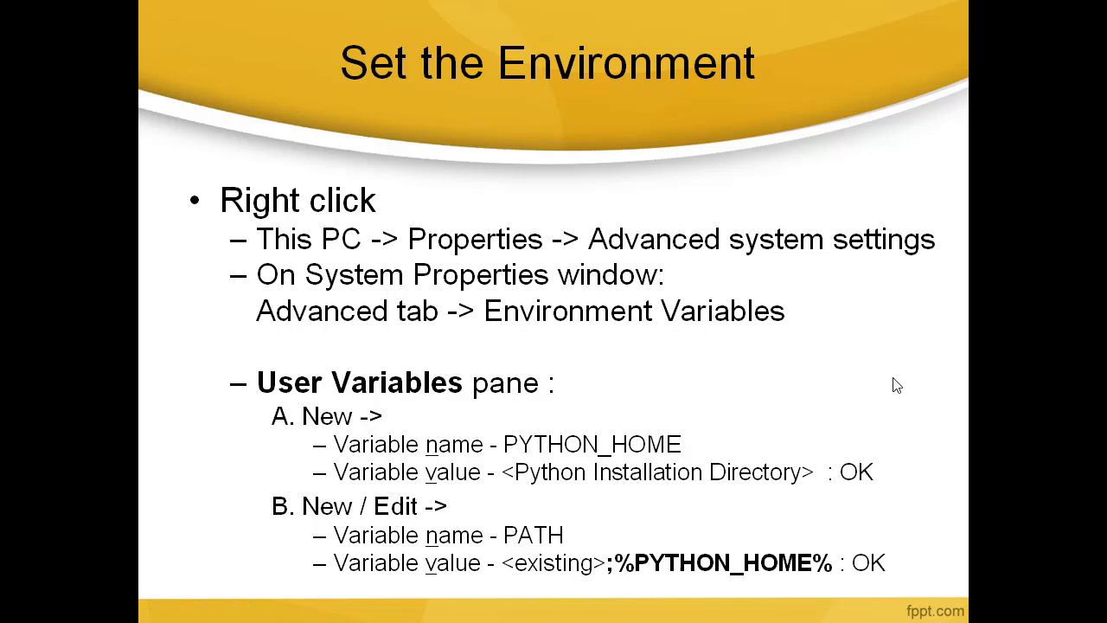
key("Escape")
Open the Environment Variables dialog through the advanced system settings in the properties of This PC.
key("super+d")
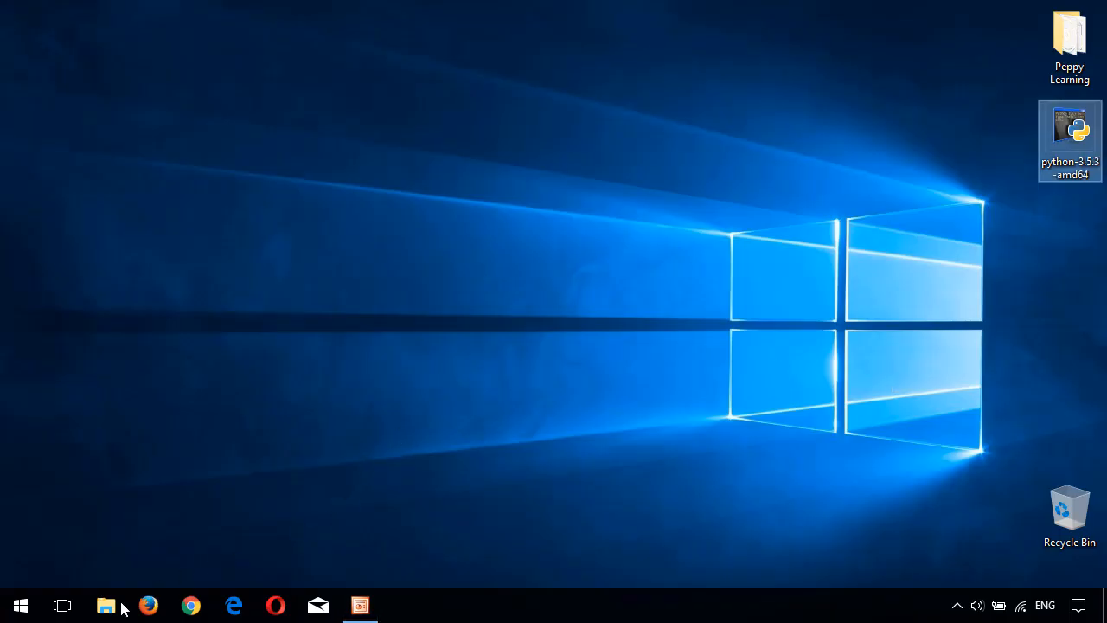
key("super+e")
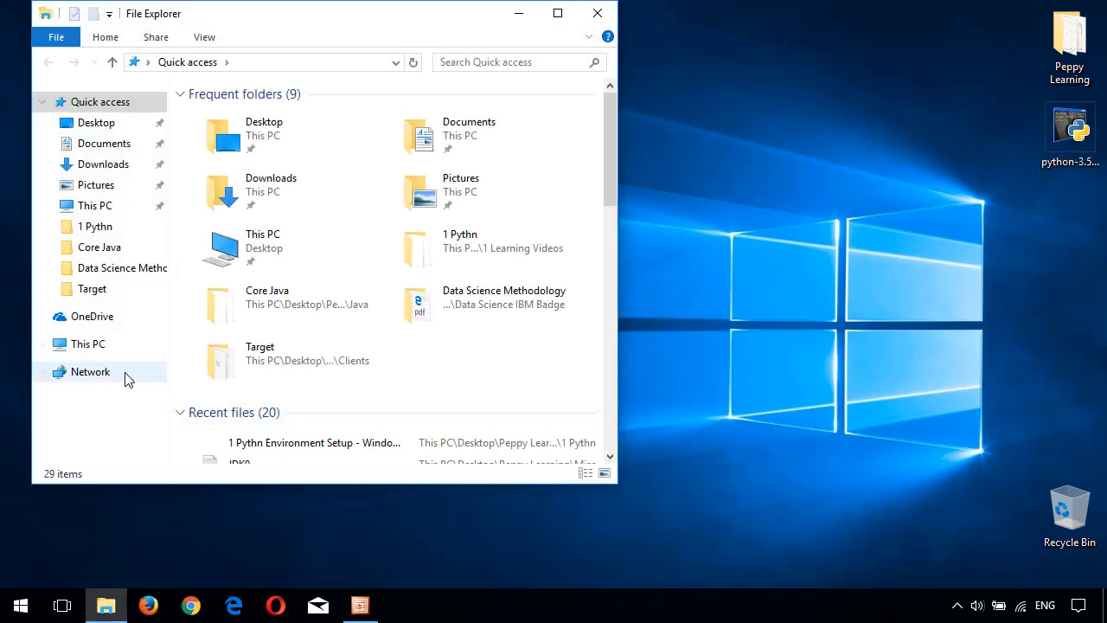
right_click(81, 346)
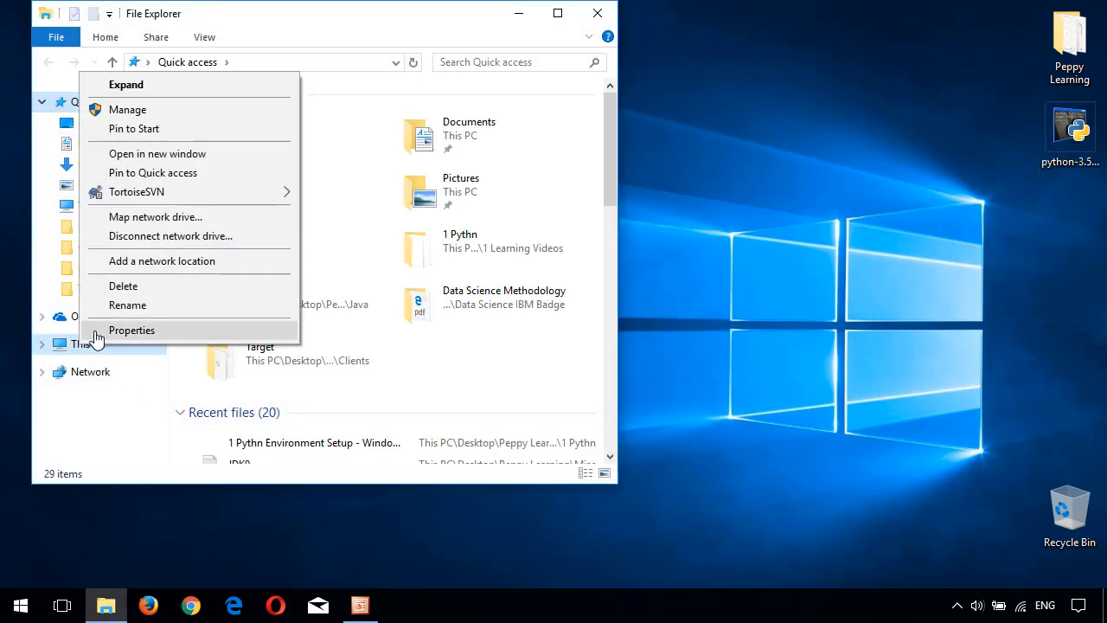
left_click(90, 333)
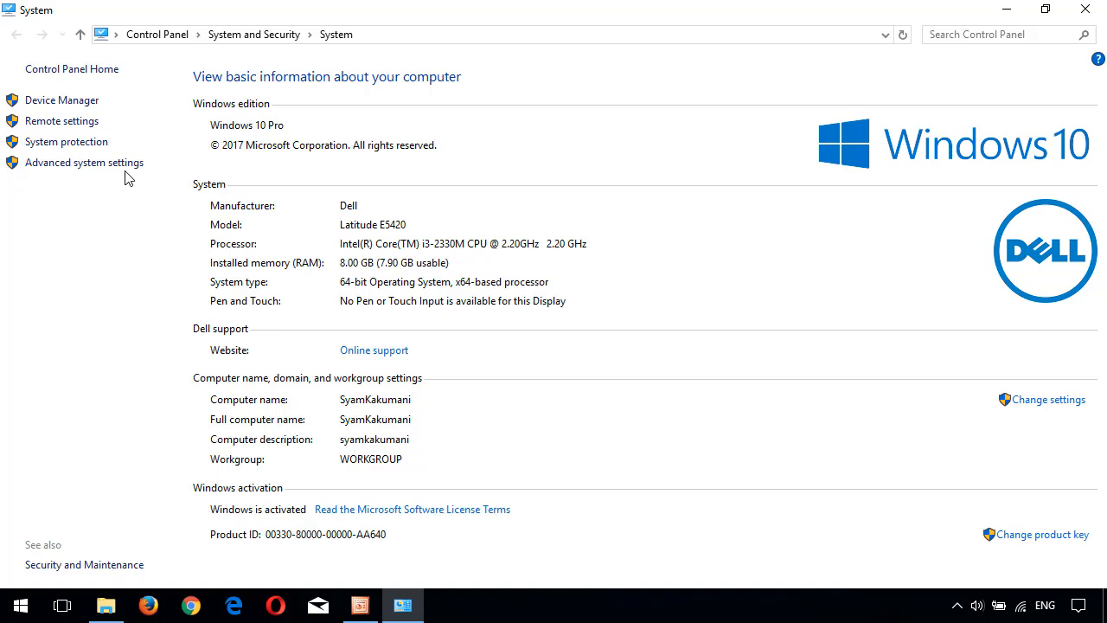
left_click(125, 166)
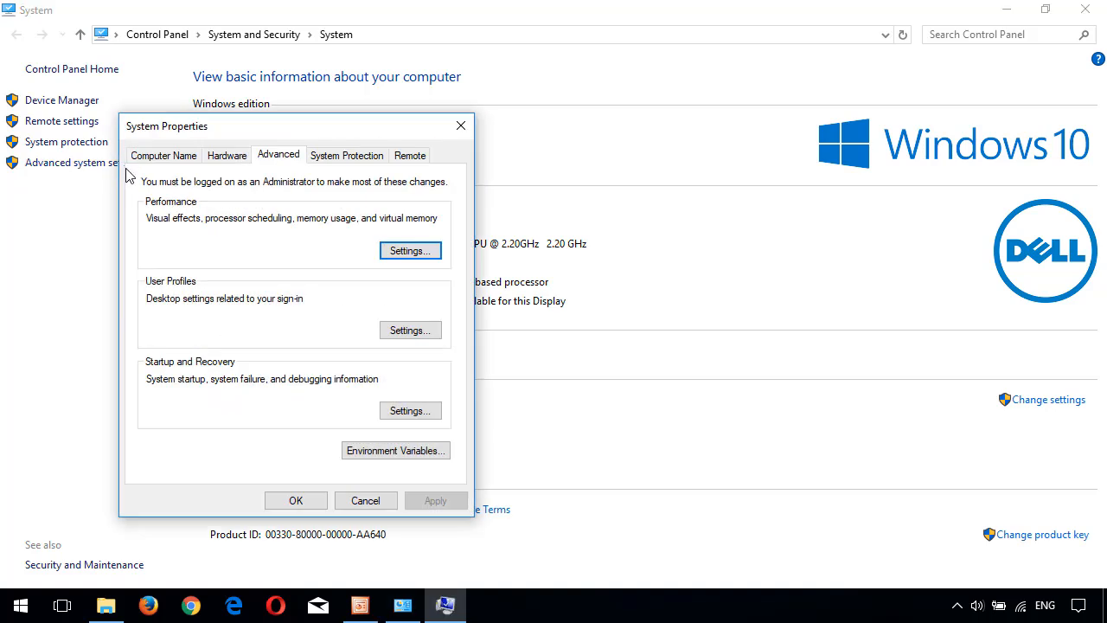
left_click(386, 454)
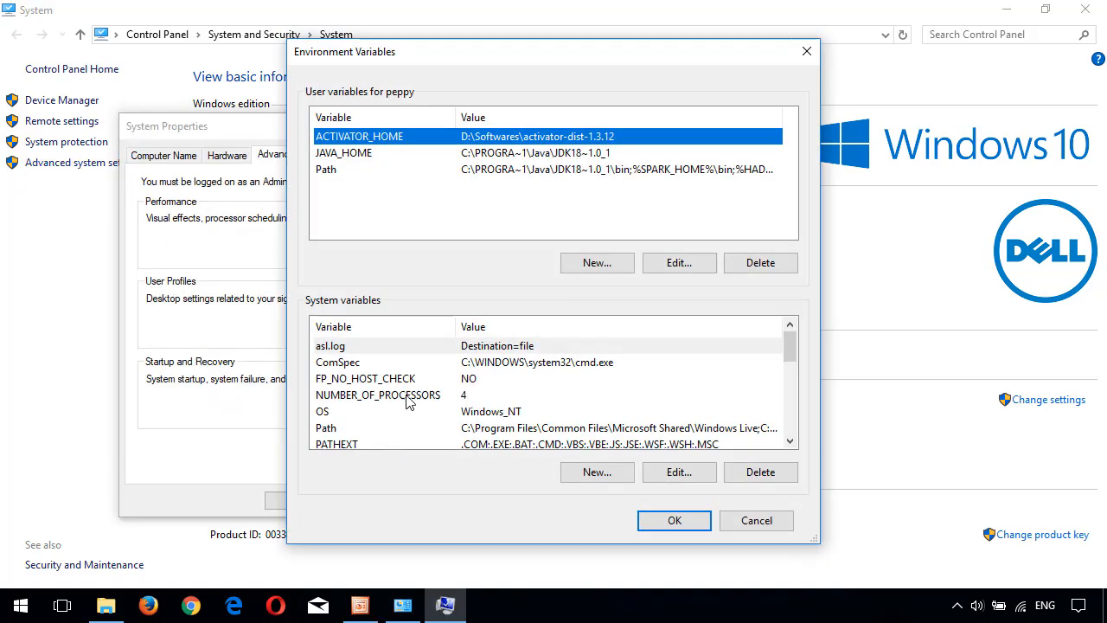
Create a user variable named PYTHON_HOME with the value C:\Softwares\Python\Python35.
left_click(591, 270)
type("P")
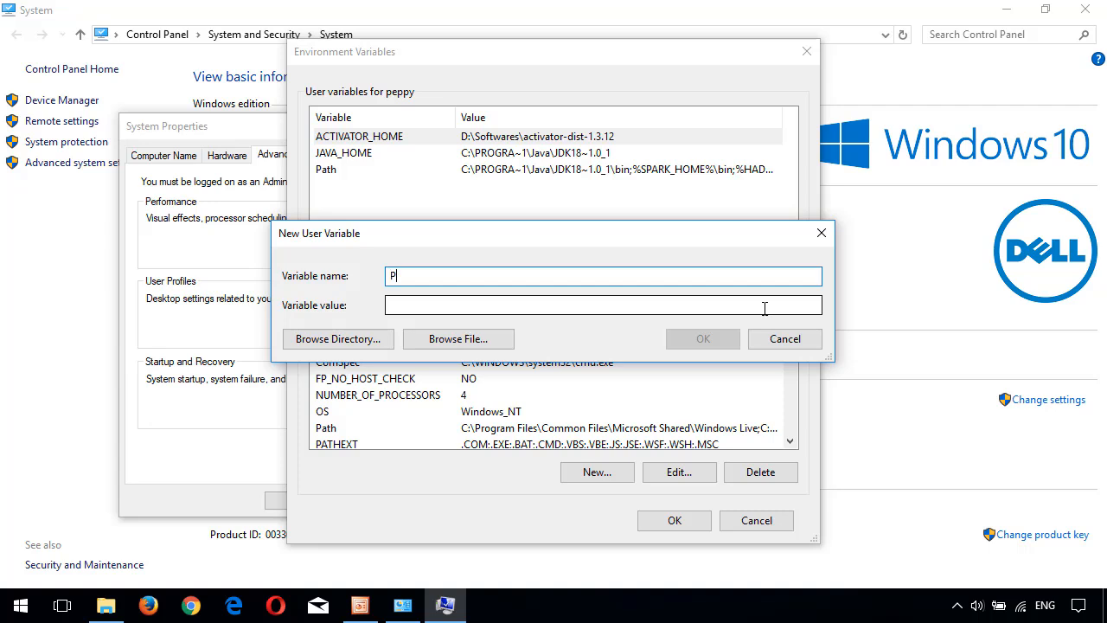
type("YTHON_HOME")
key("Tab")
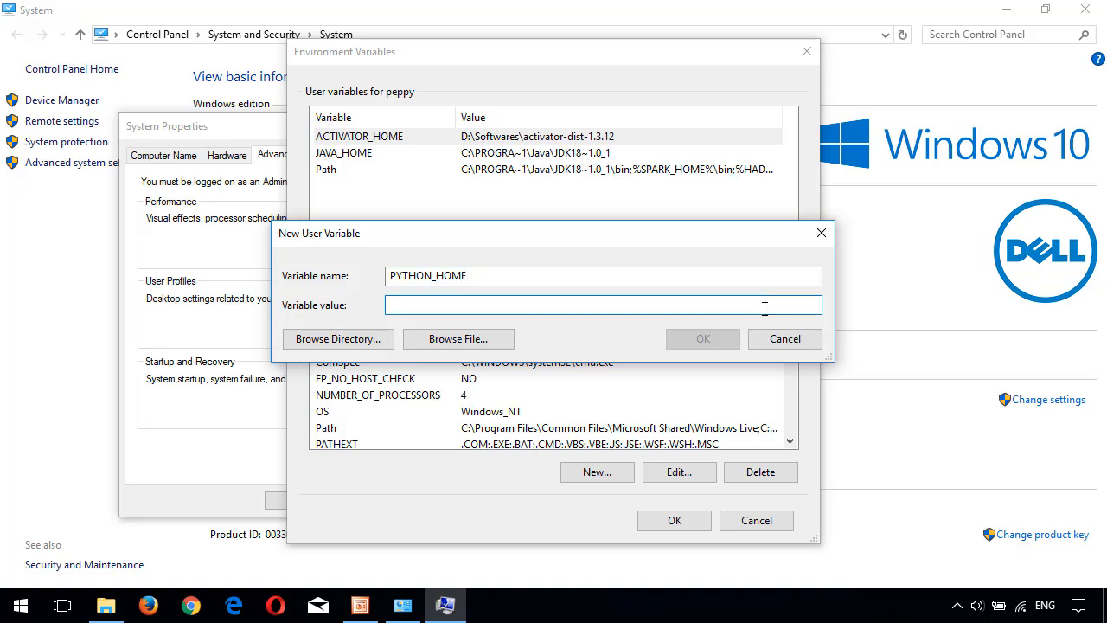
type("C:")
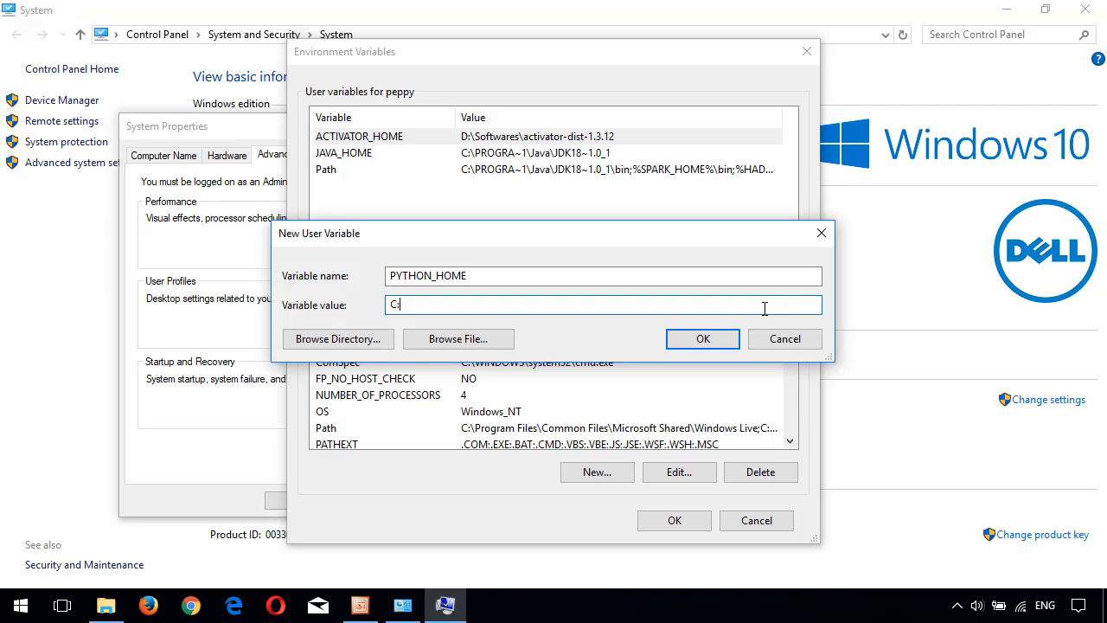
type("\\Softwares\\Python\\Python35")
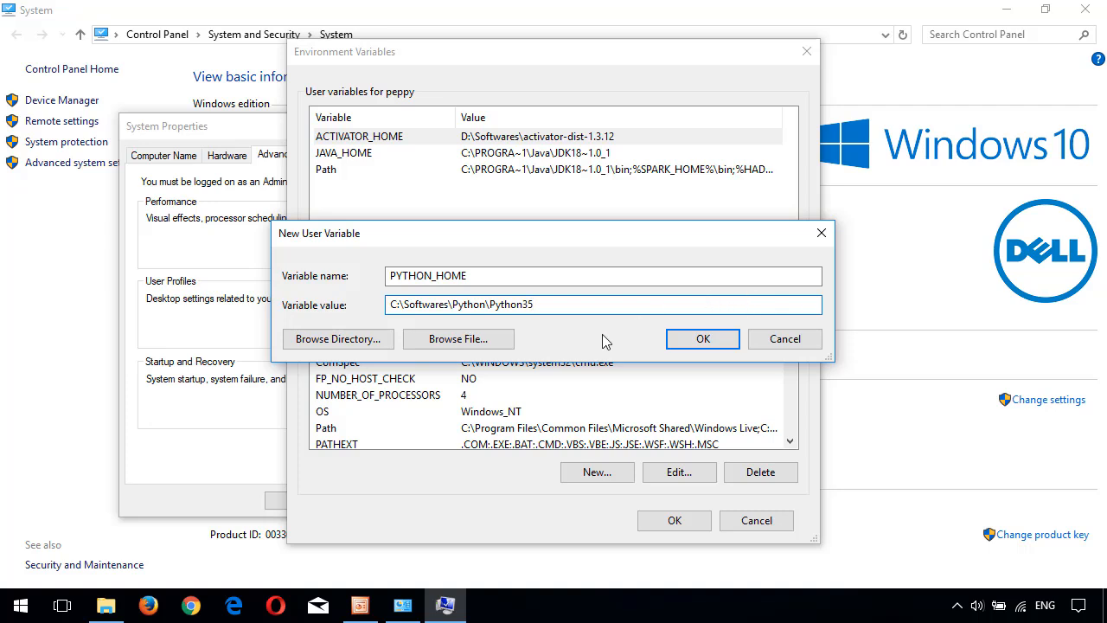
left_click(705, 341)
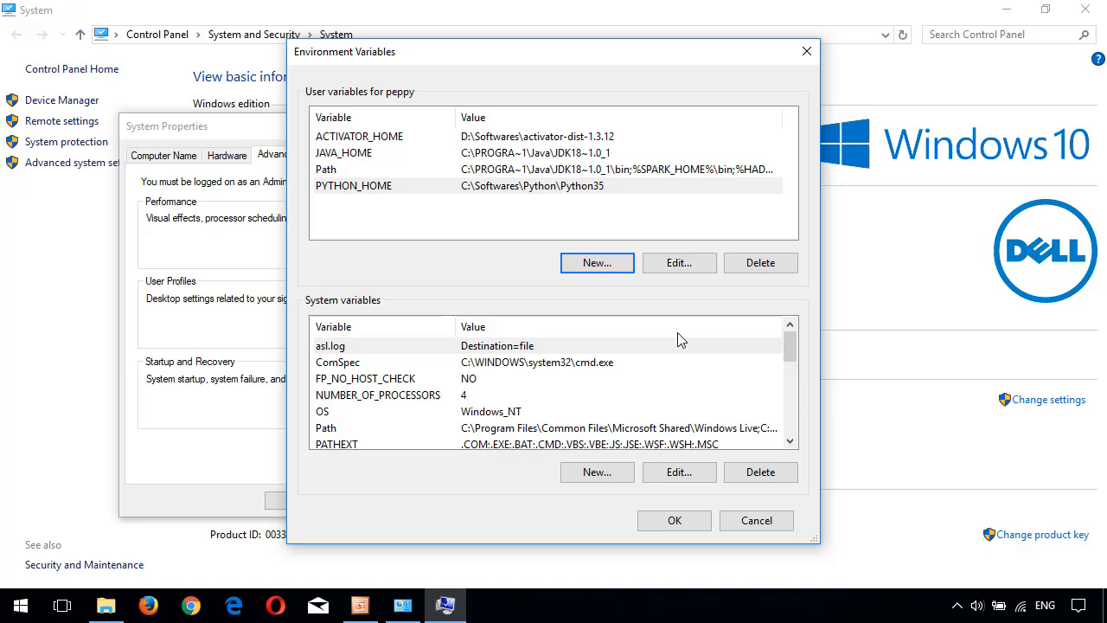
Append %PYTHON_HOME% to the end of the existing Path user variable's value.
left_click(329, 175)
left_click(697, 263)
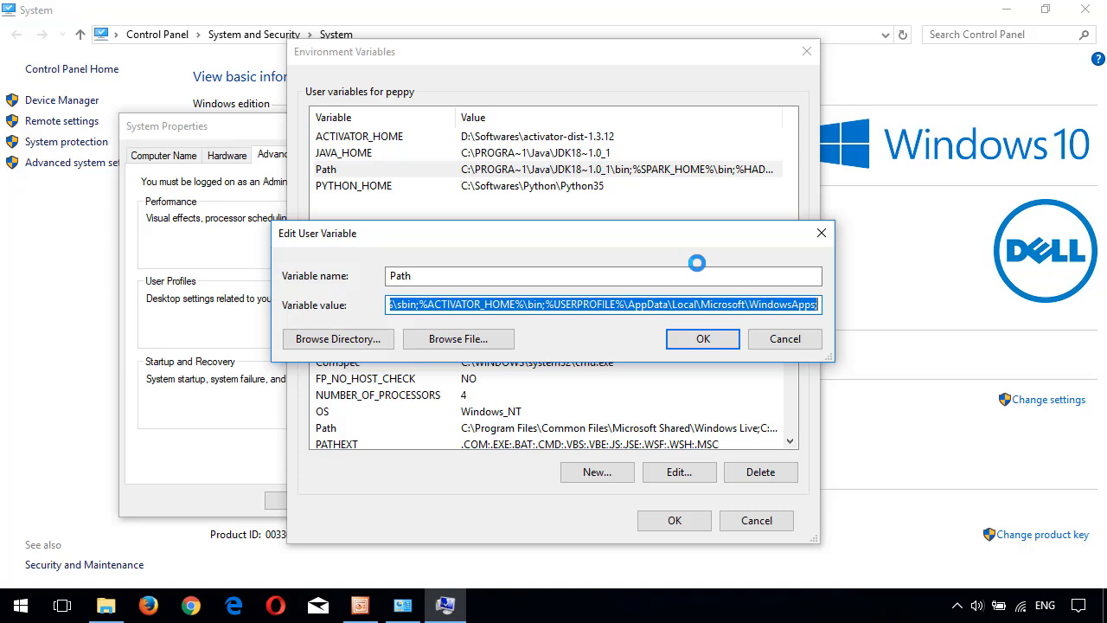
key("End")
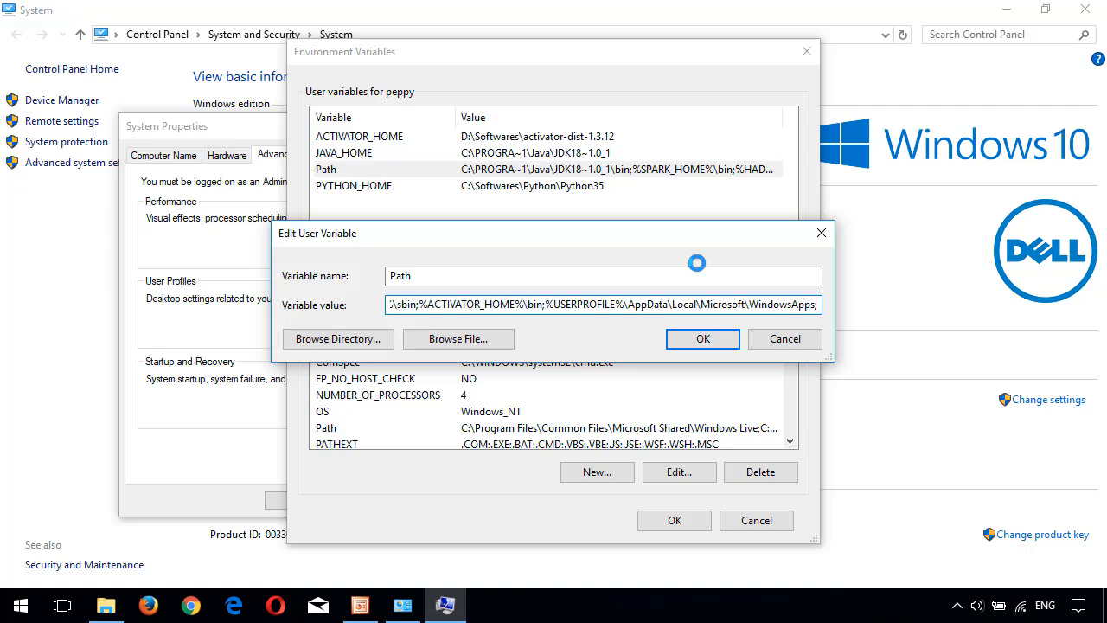
type("%%")
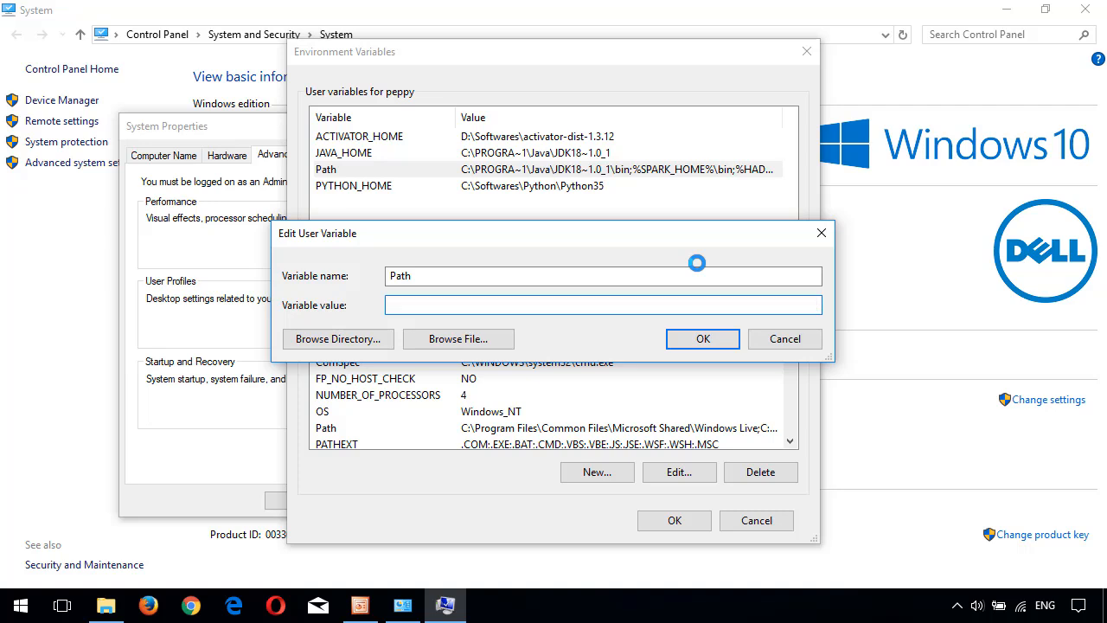
key("Left")
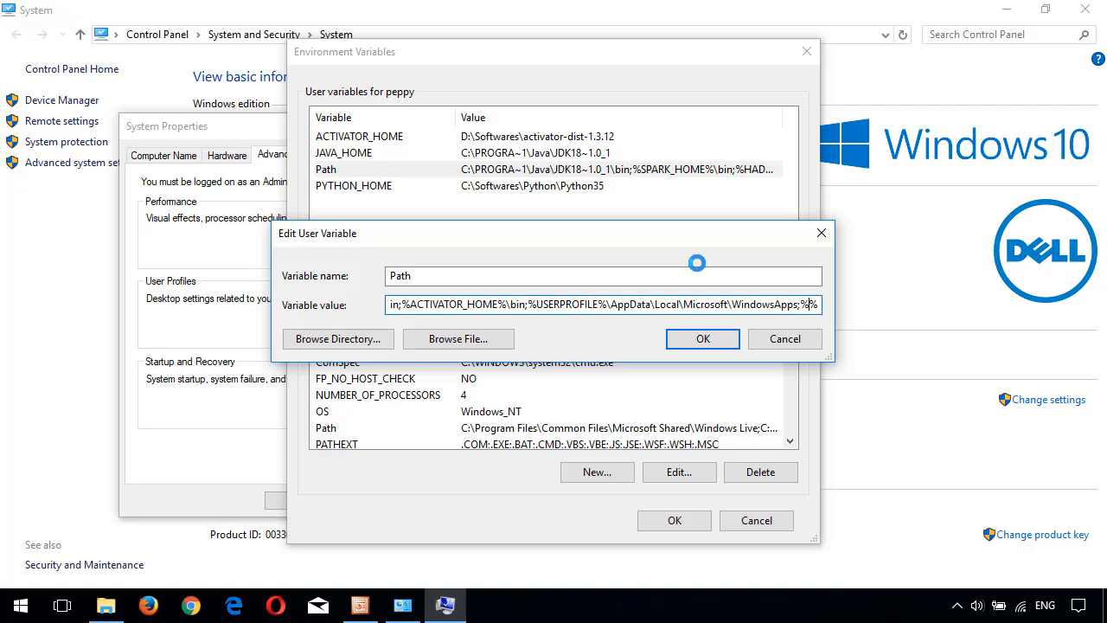
type("PYTHON_")
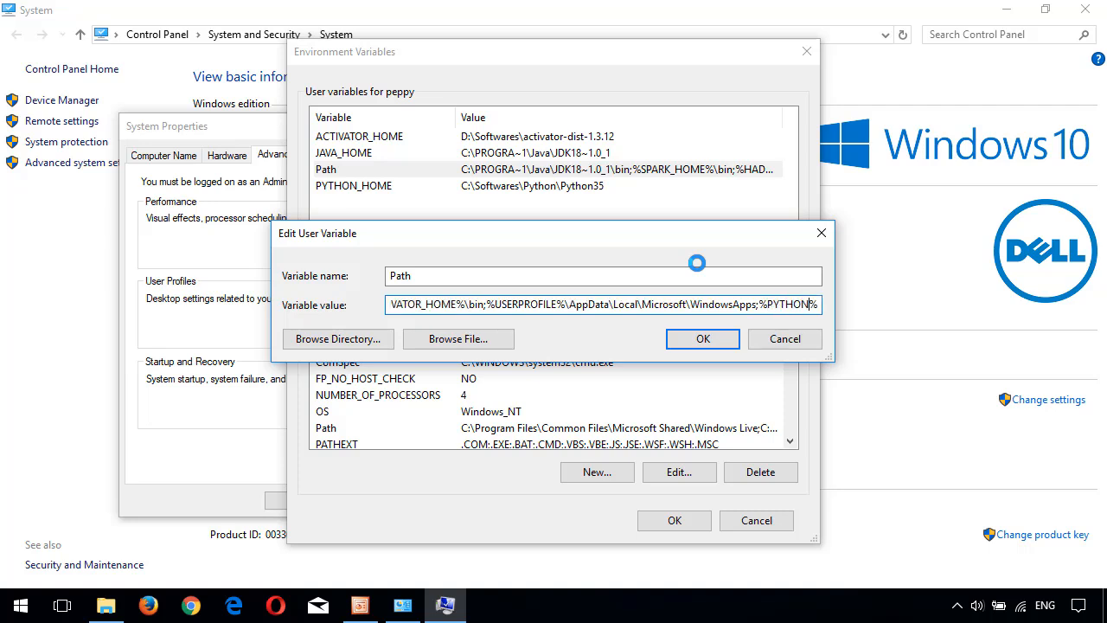
type("HOME")
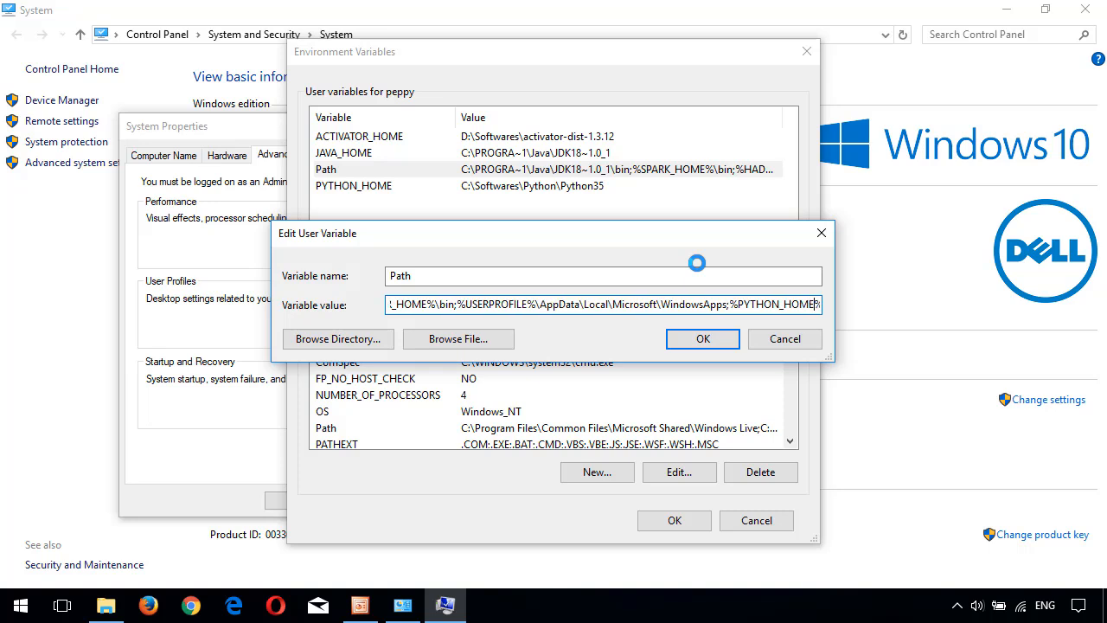
left_click(693, 345)
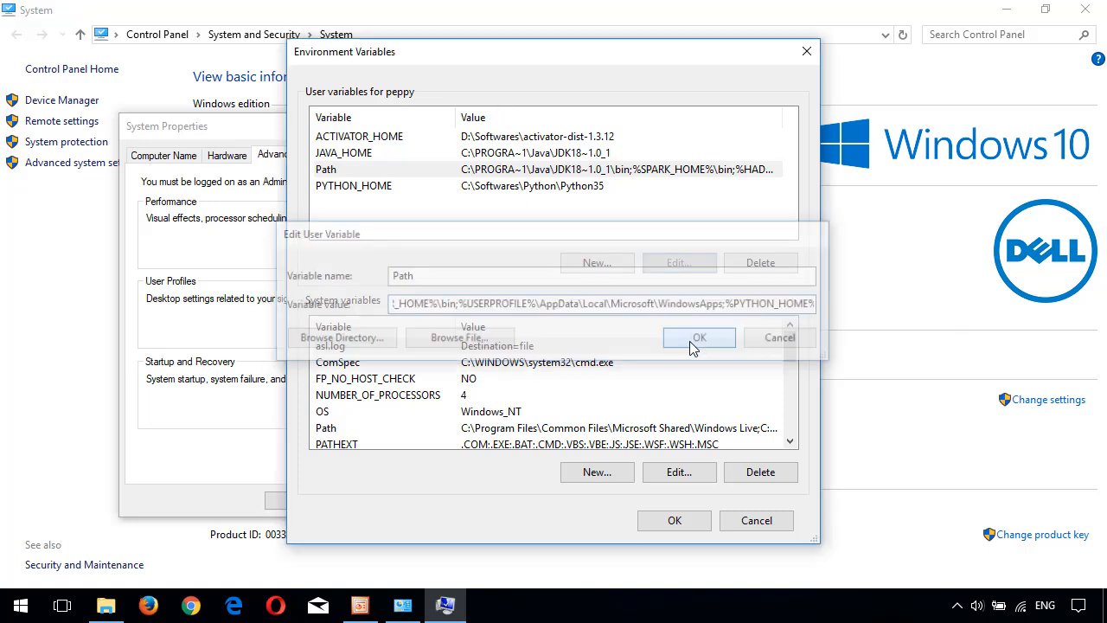
Apply the environment variable changes and close System Properties, the System window and File Explorer.
left_click(675, 519)
left_click(312, 507)
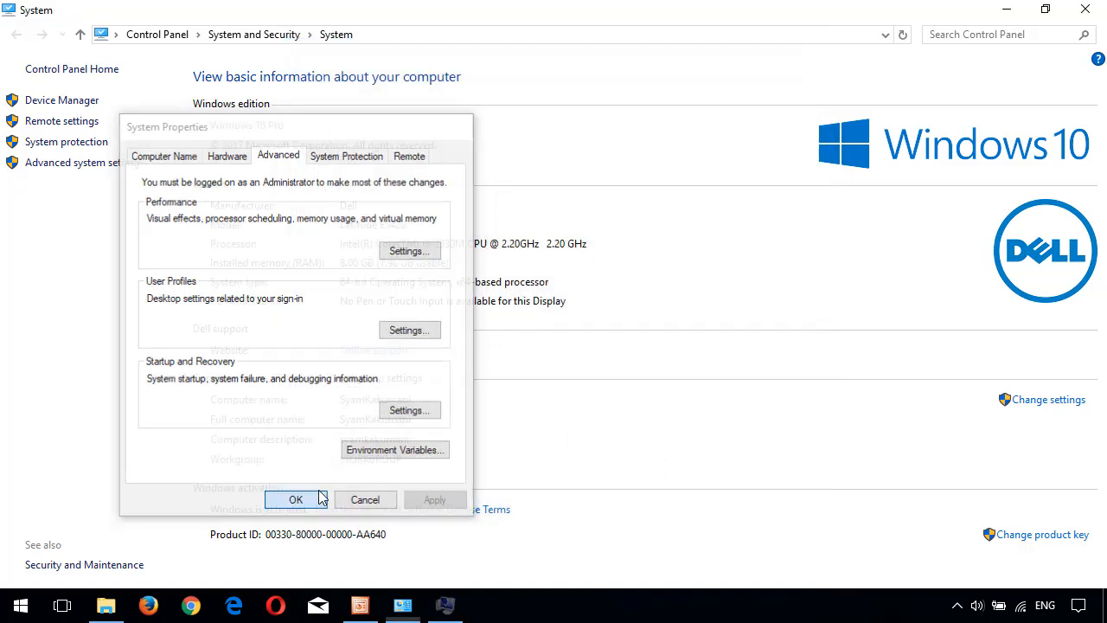
left_click(1088, 8)
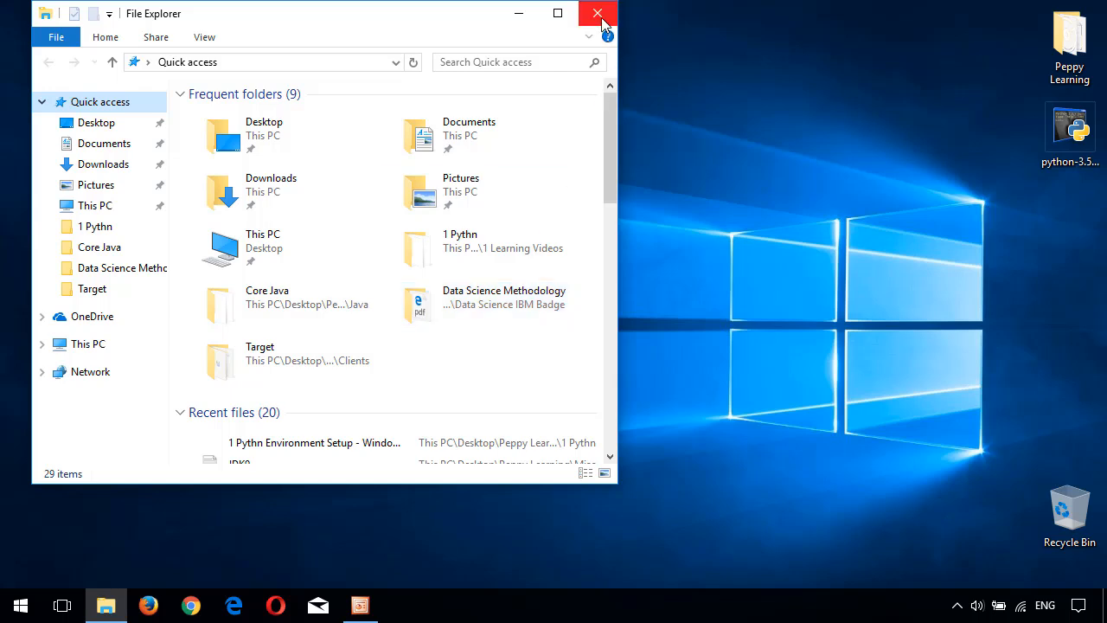
left_click(602, 19)
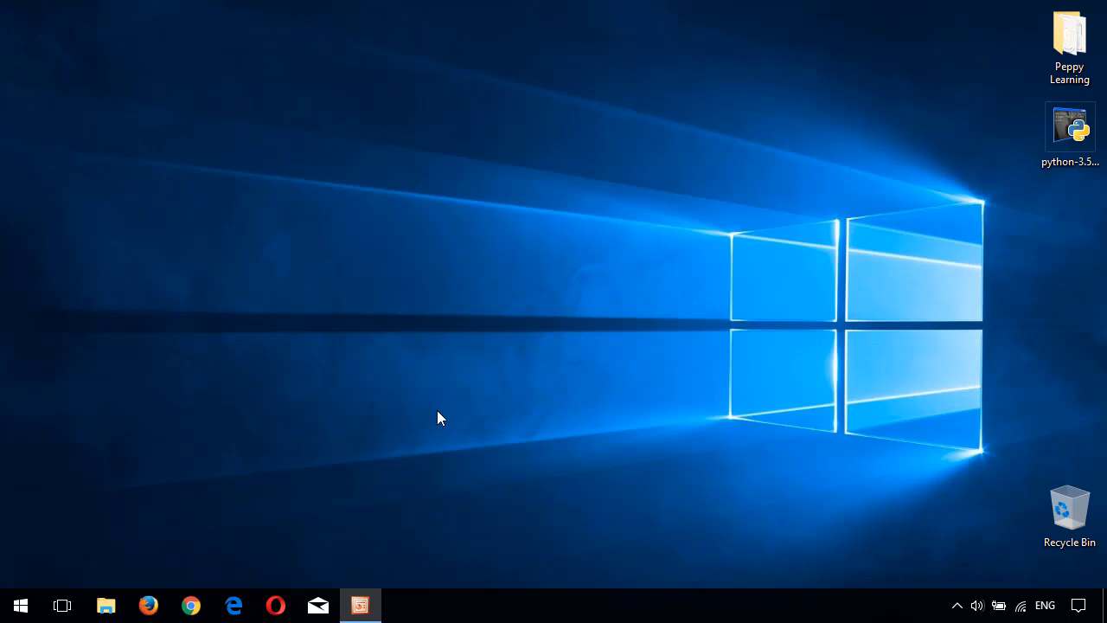
Return to PowerPoint, resume the slide show from Set the Environment and advance to the Test the Setup slide.
left_click(361, 603)
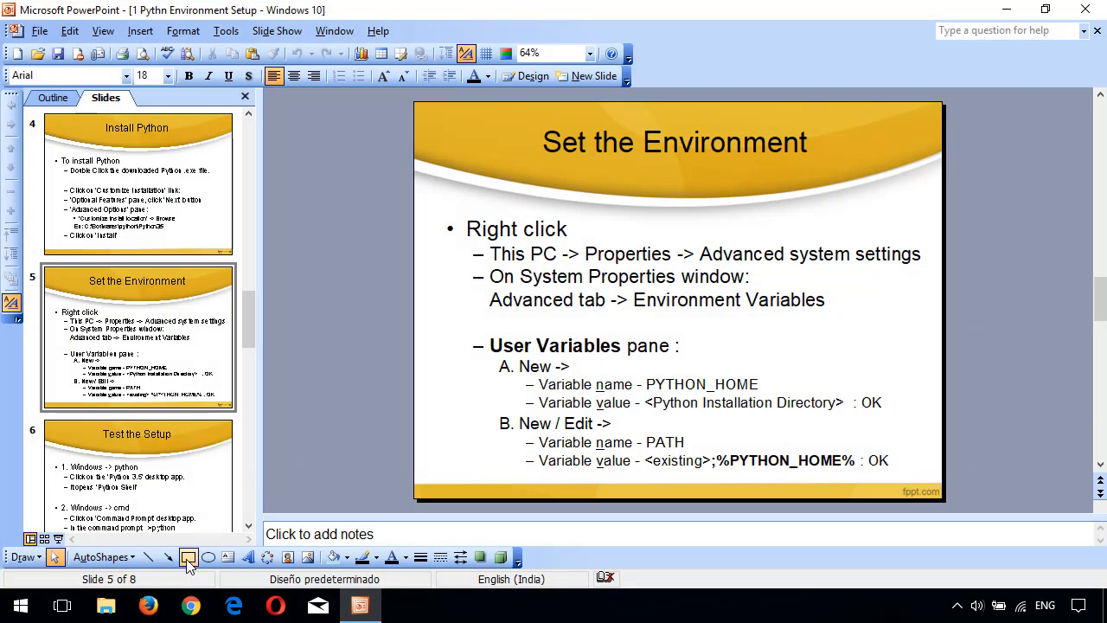
left_click(58, 538)
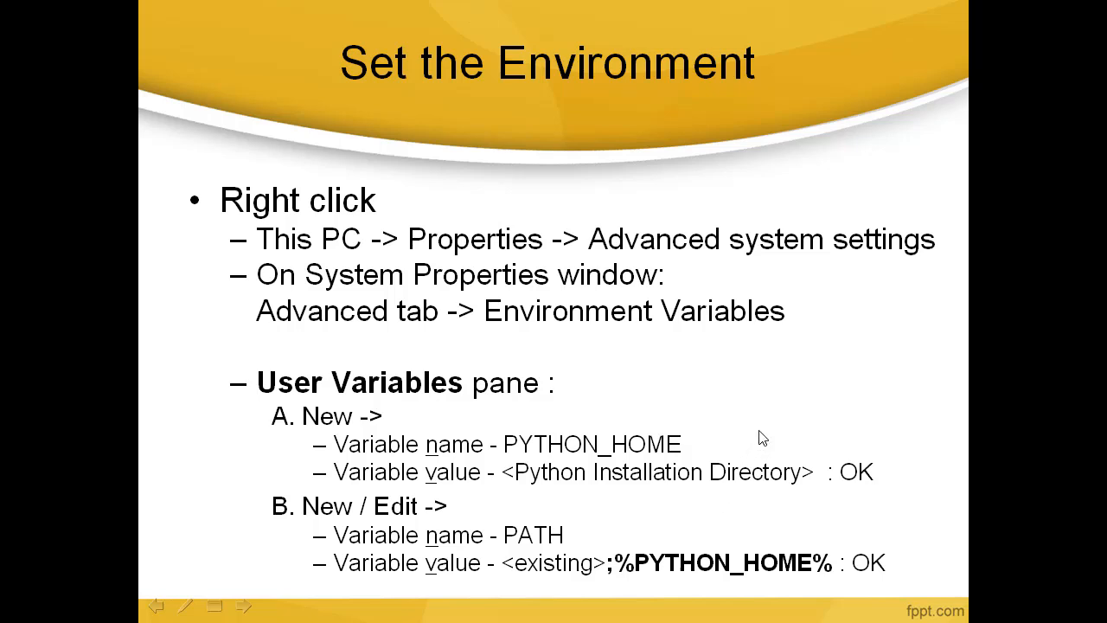
key("Right")
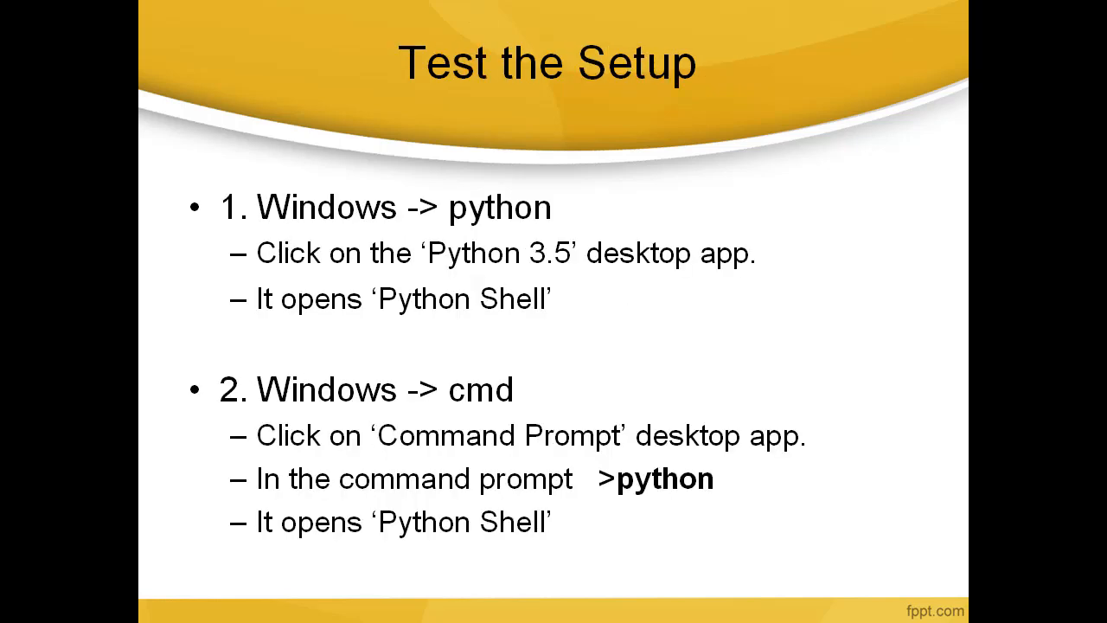
Search Windows for python, launch the Python 3.5 (64-bit) desktop app, and exit its shell with quit().
key("super")
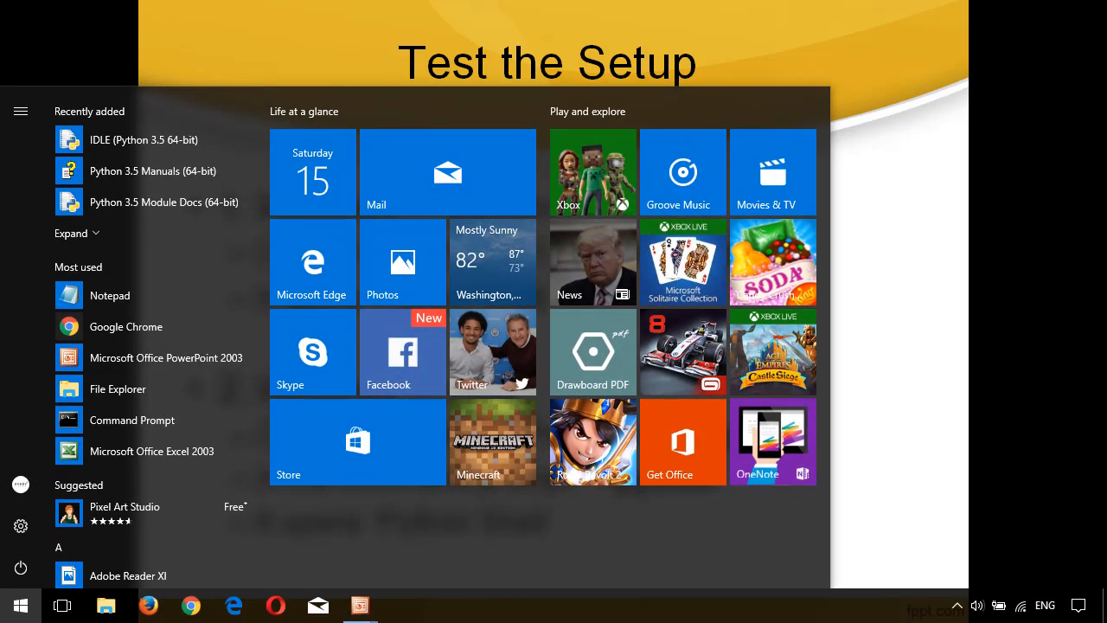
type("pyth")
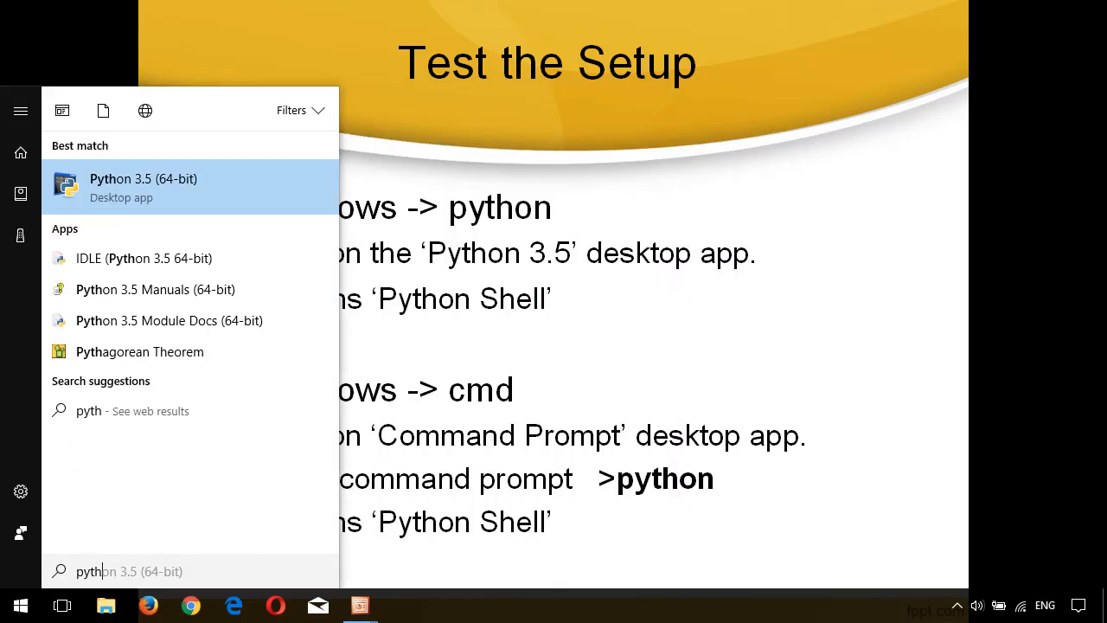
type("on")
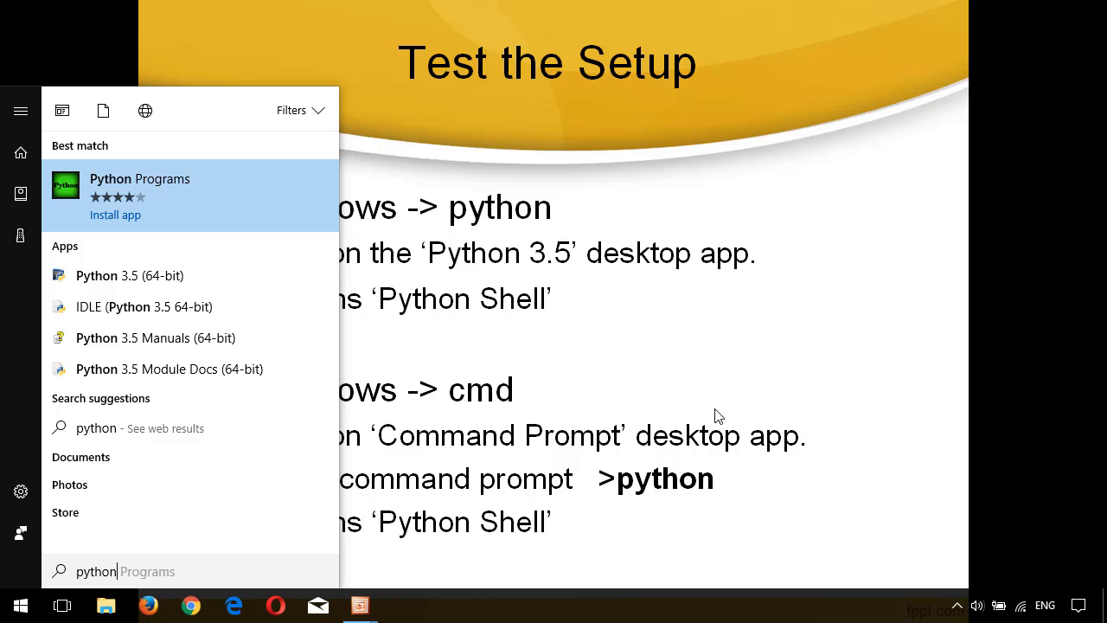
left_click(190, 276)
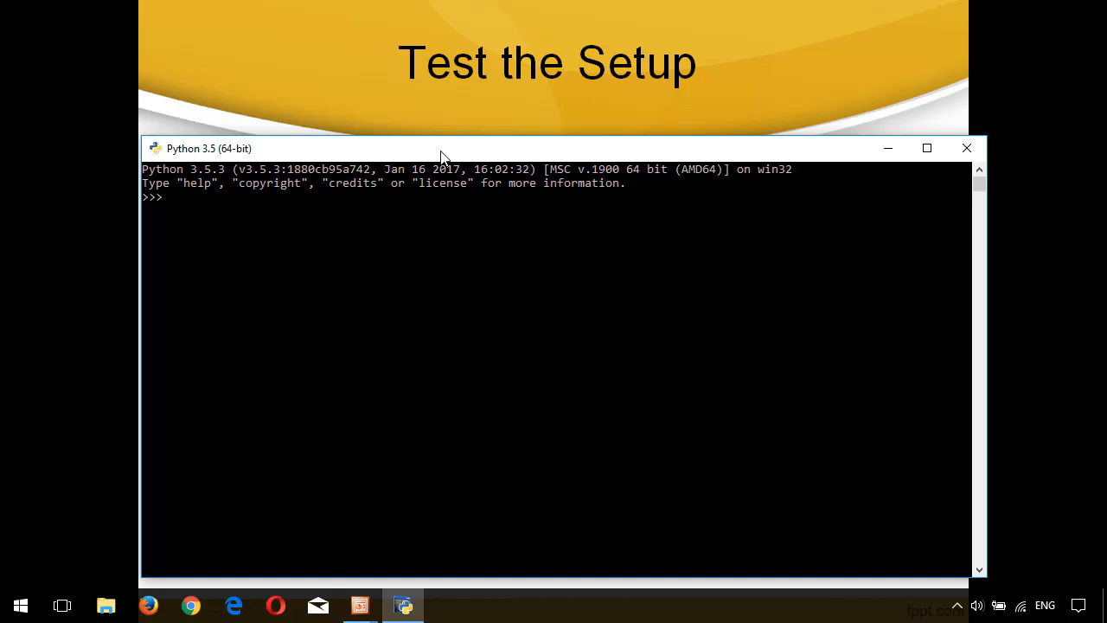
type("quit()")
key("Return")
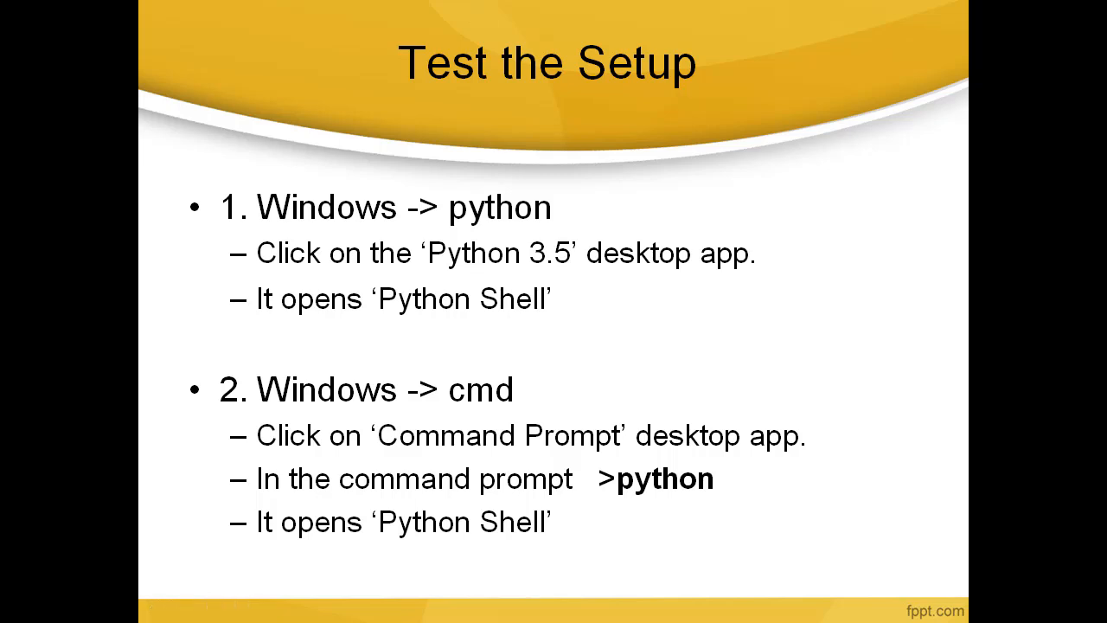
Open Command Prompt, start the Python shell with the python command, and highlight the >>> prompt.
key("super")
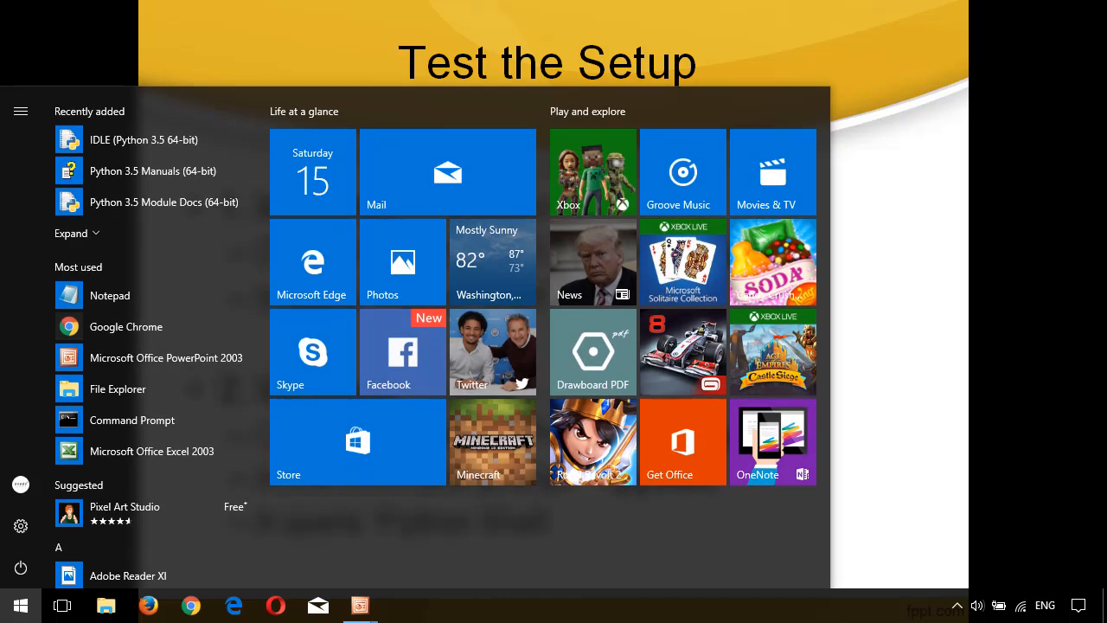
type("cmd")
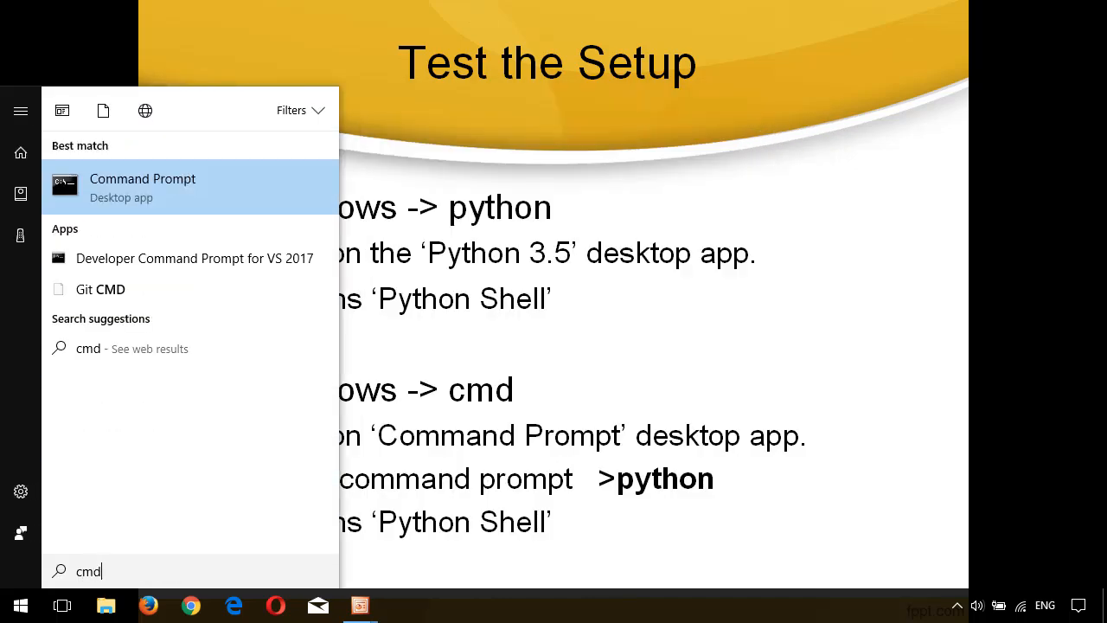
left_click(221, 191)
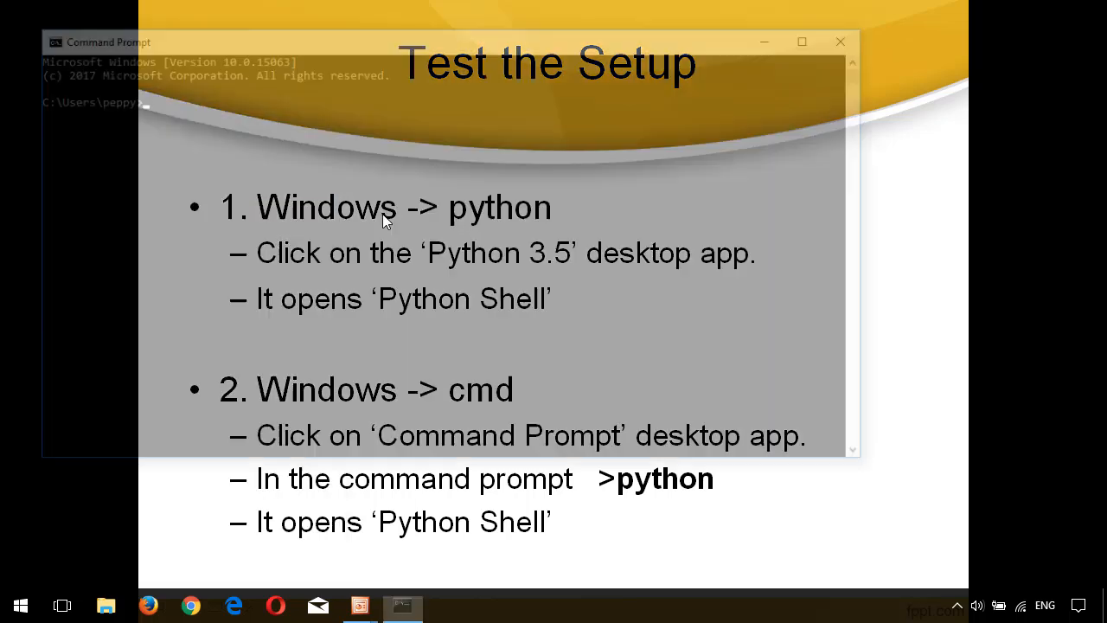
type("python")
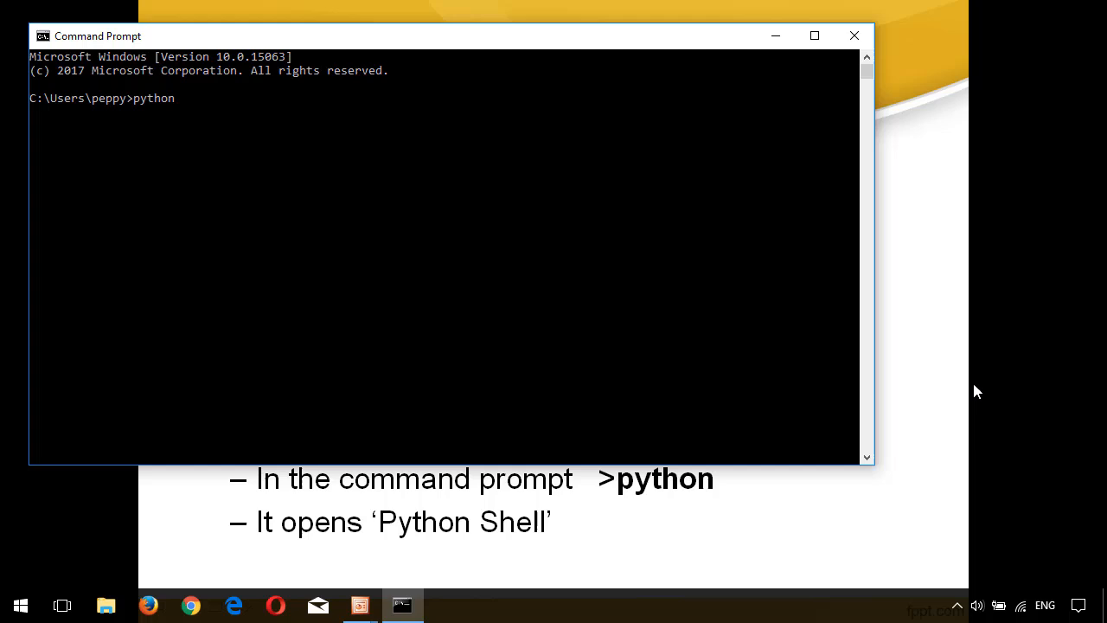
key("Return")
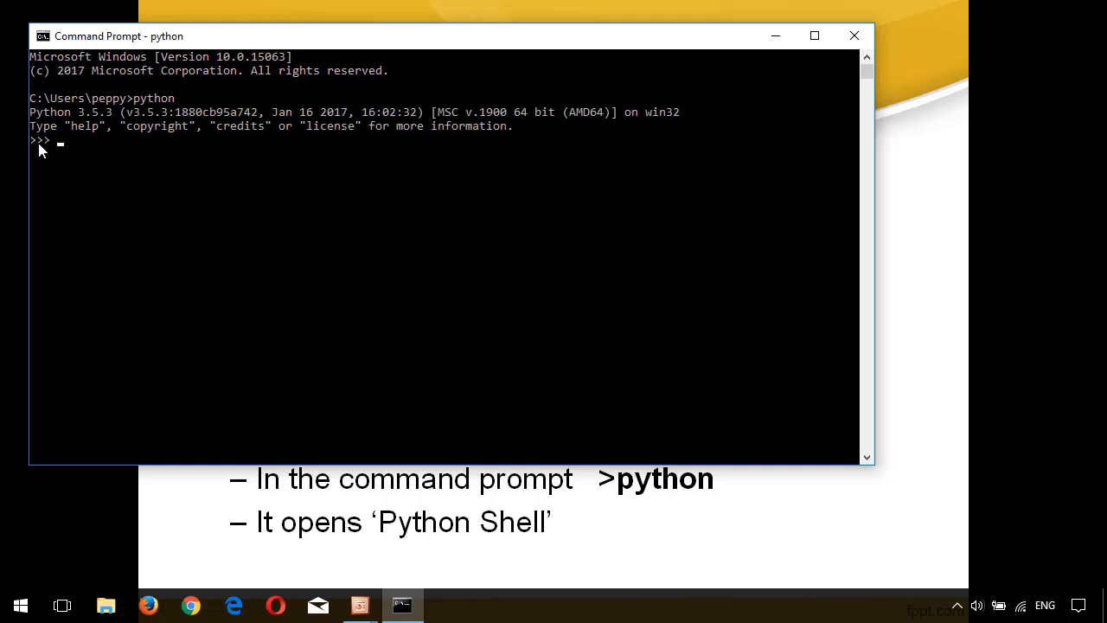
left_click_drag(34, 143, 84, 161)
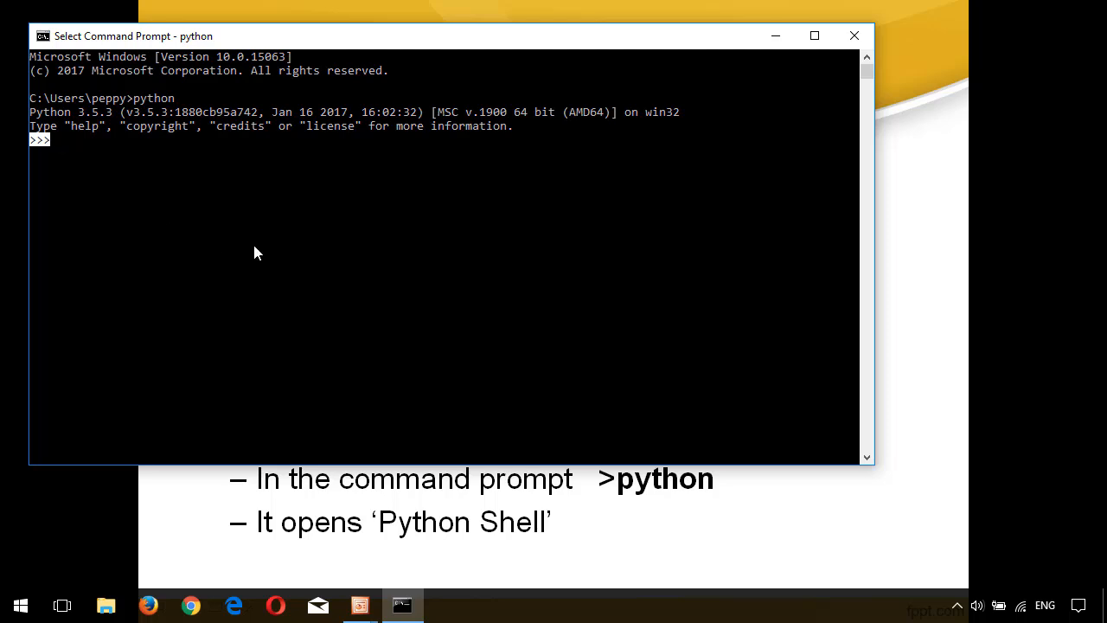
Leave the Python shell with quit() and close Command Prompt with the exit command.
type("qut")
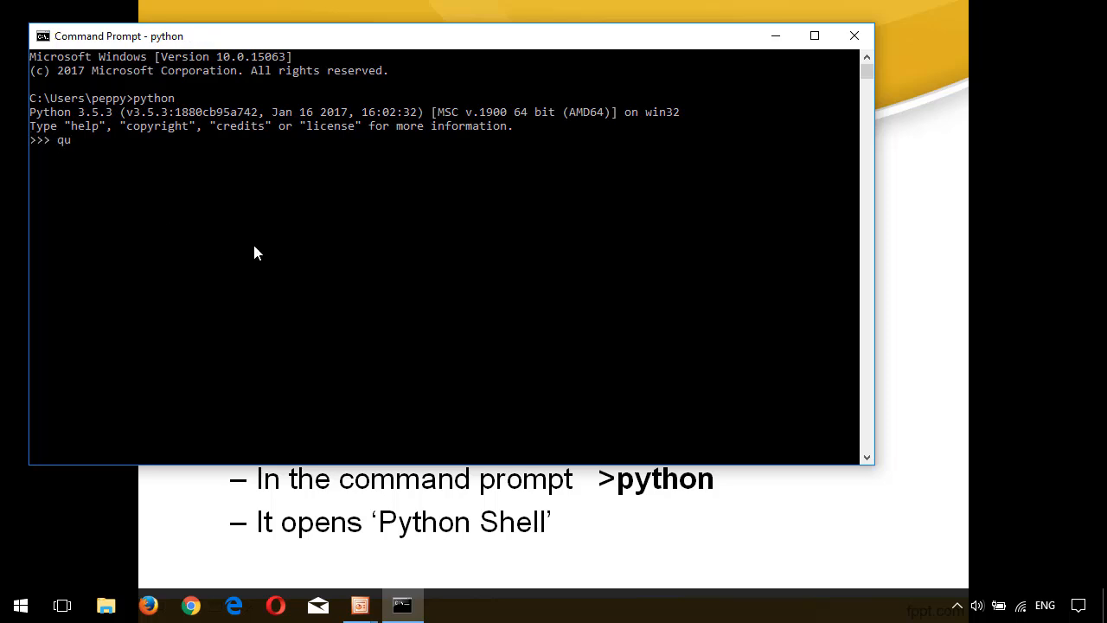
key("BackSpace")
key("BackSpace")
type("uit()")
key("Return")
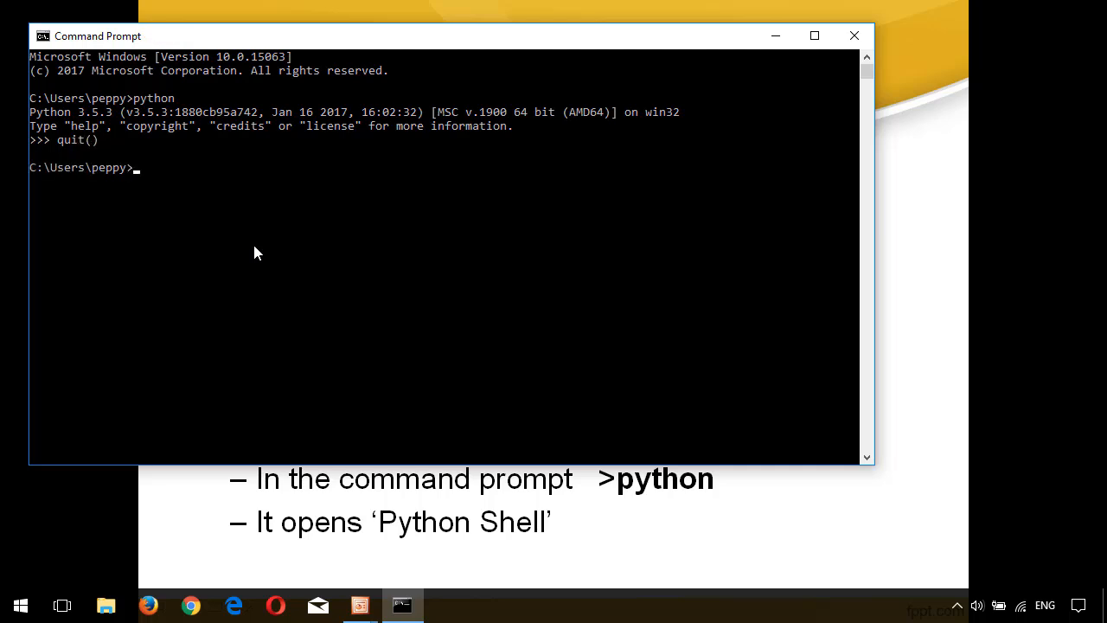
type("exit")
key("Return")
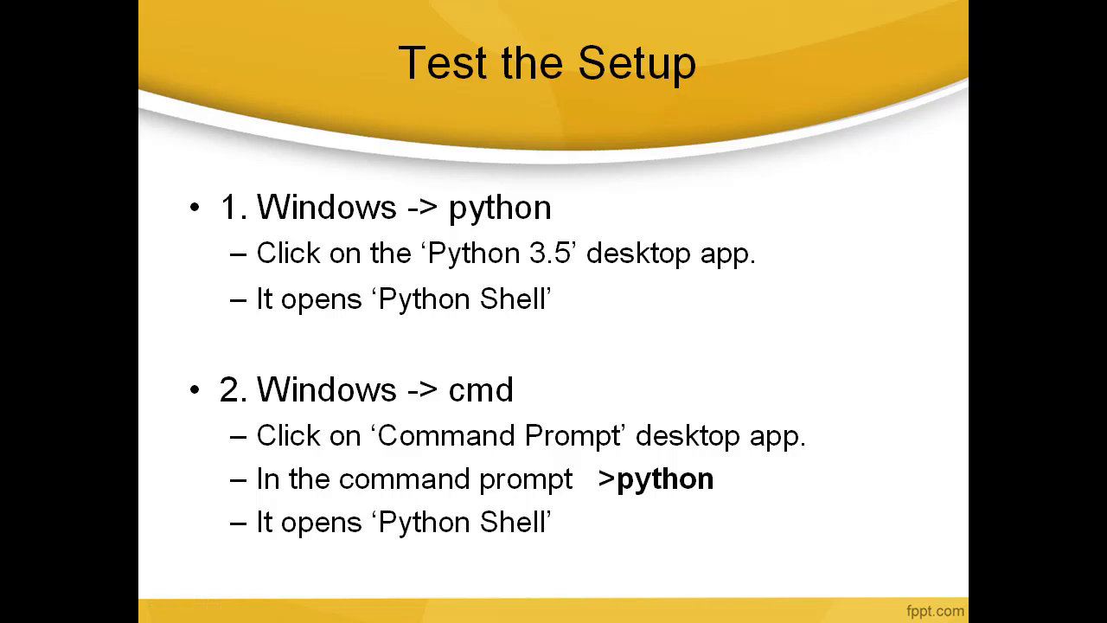
Advance the slide show to the Quick Check slide and launch the Python 3.5 (64-bit) desktop app.
key("Right")
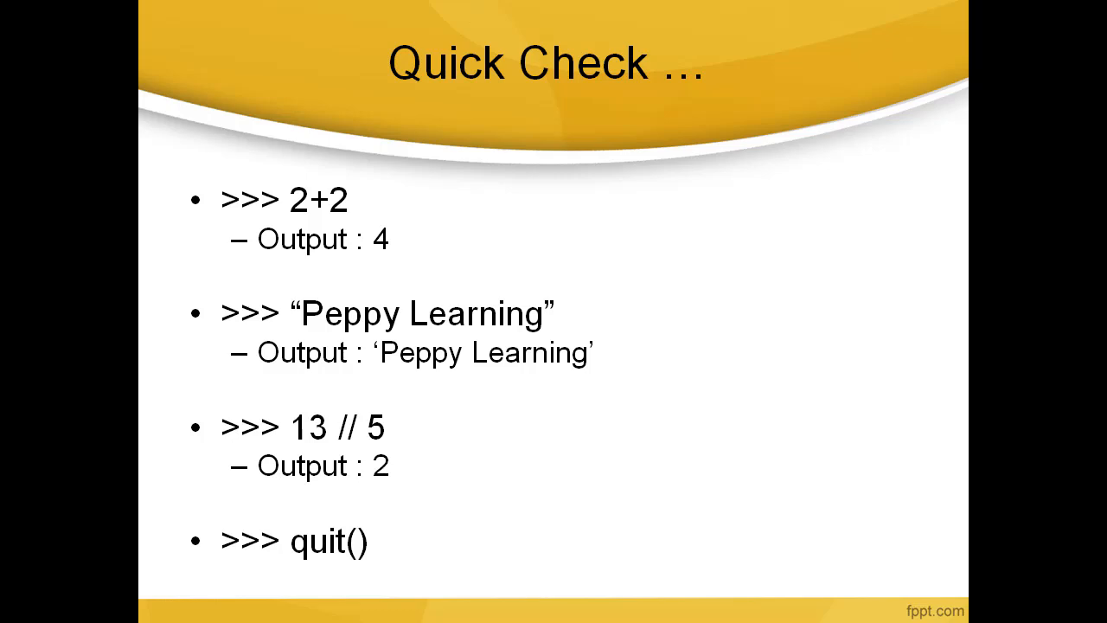
key("super")
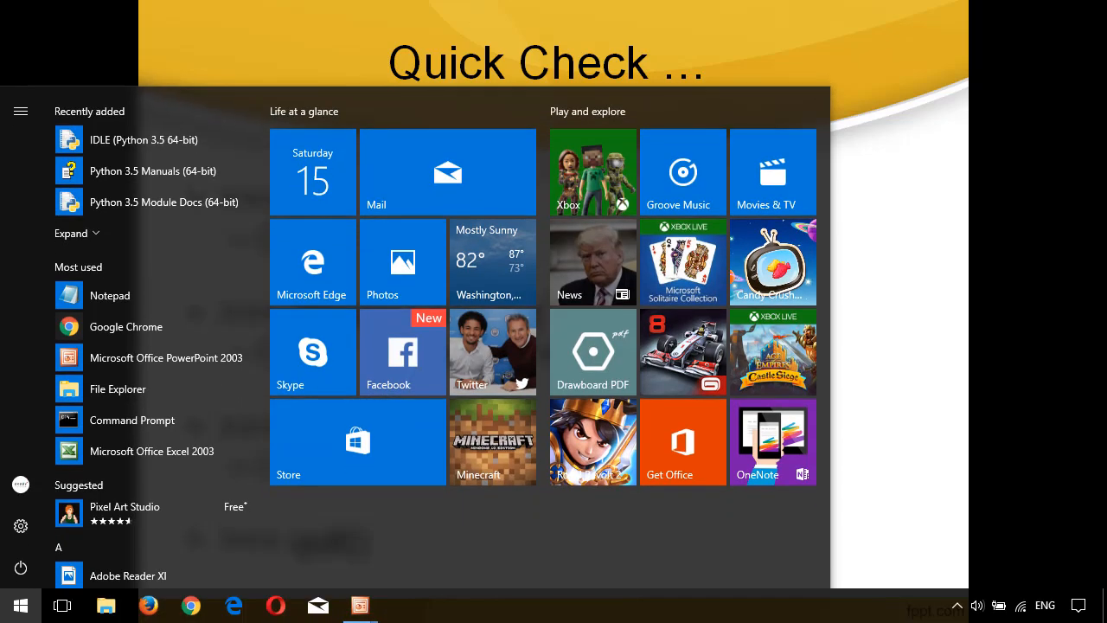
type("pytho")
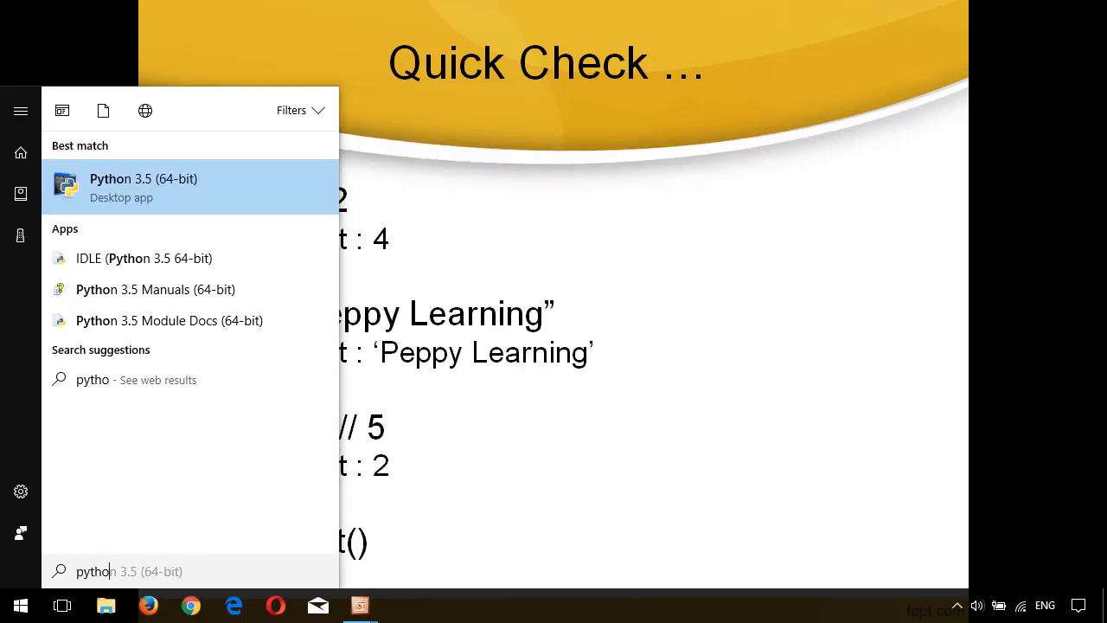
type("n")
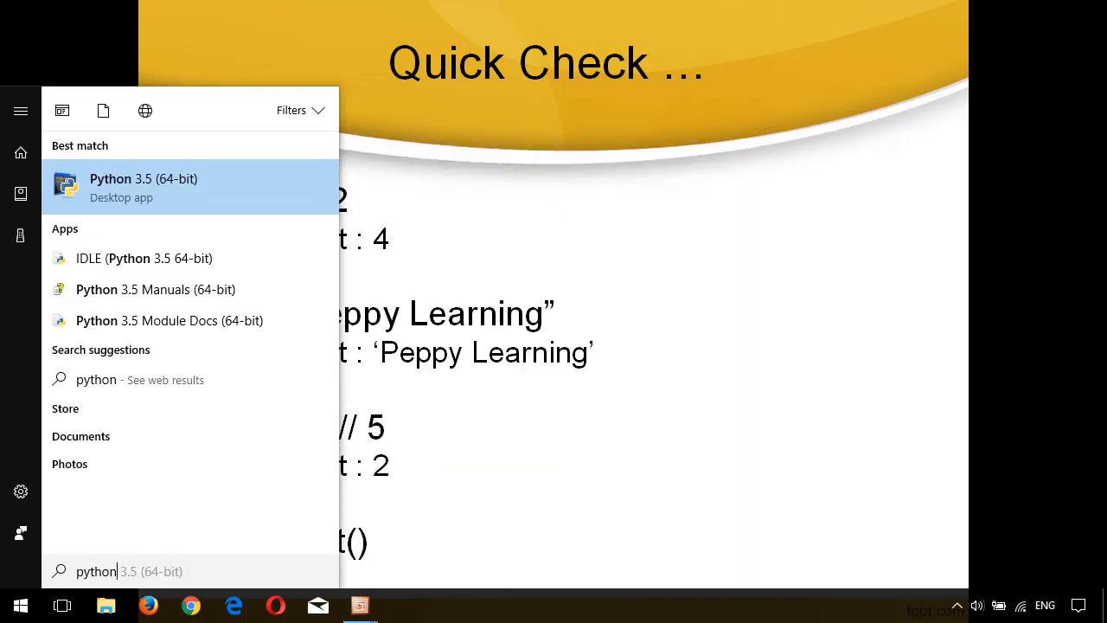
left_click(130, 193)
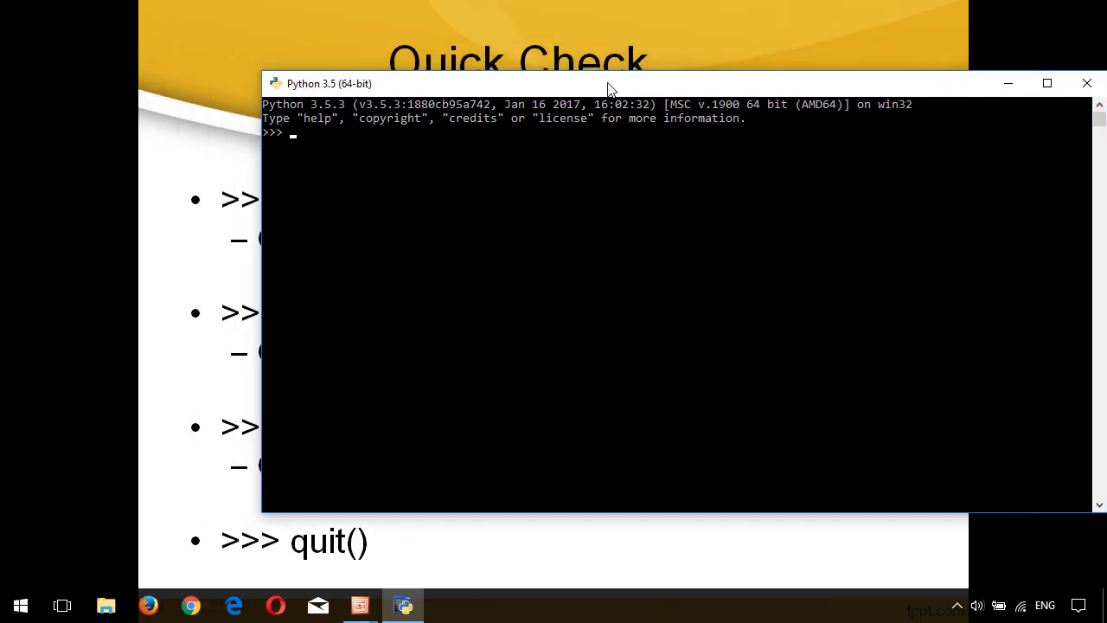